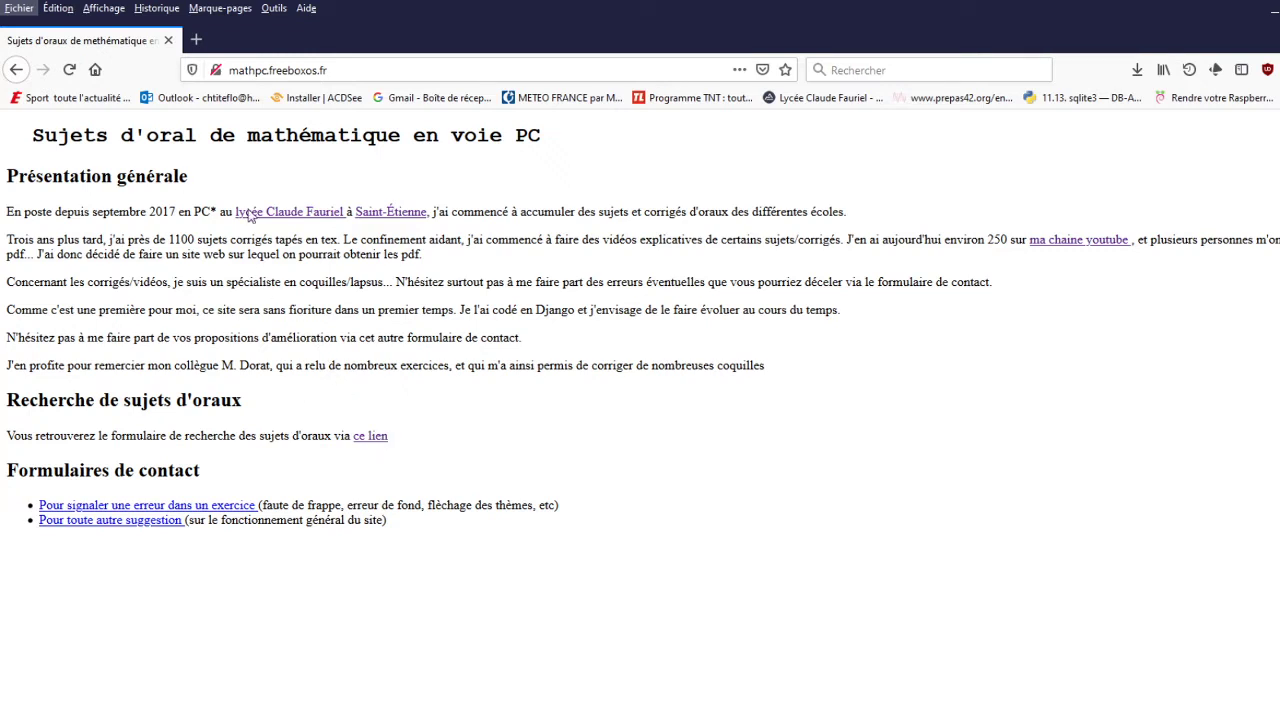
# Step: Review the site's introduction and open the oral exam subject search form from the home page
pyautogui.moveTo(345, 70); pyautogui.dragTo(213, 62)
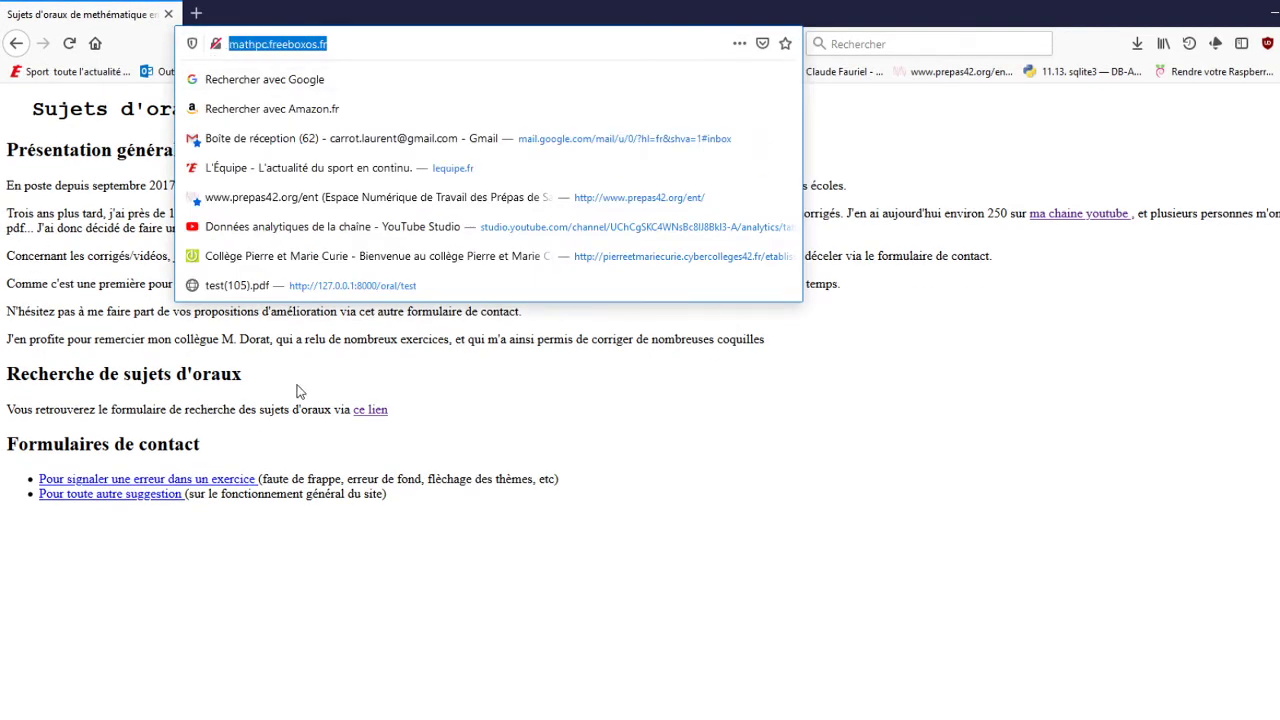
pyautogui.click(340, 388)
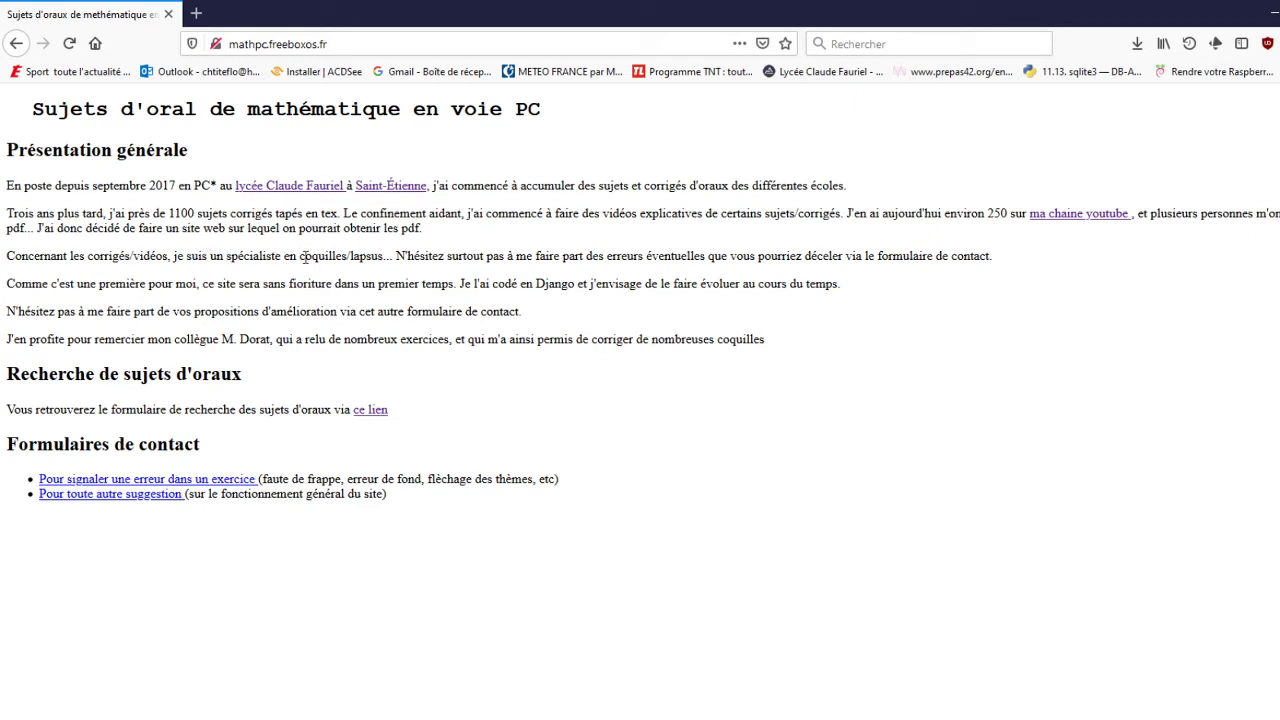
pyautogui.moveTo(303, 256); pyautogui.dragTo(386, 260)
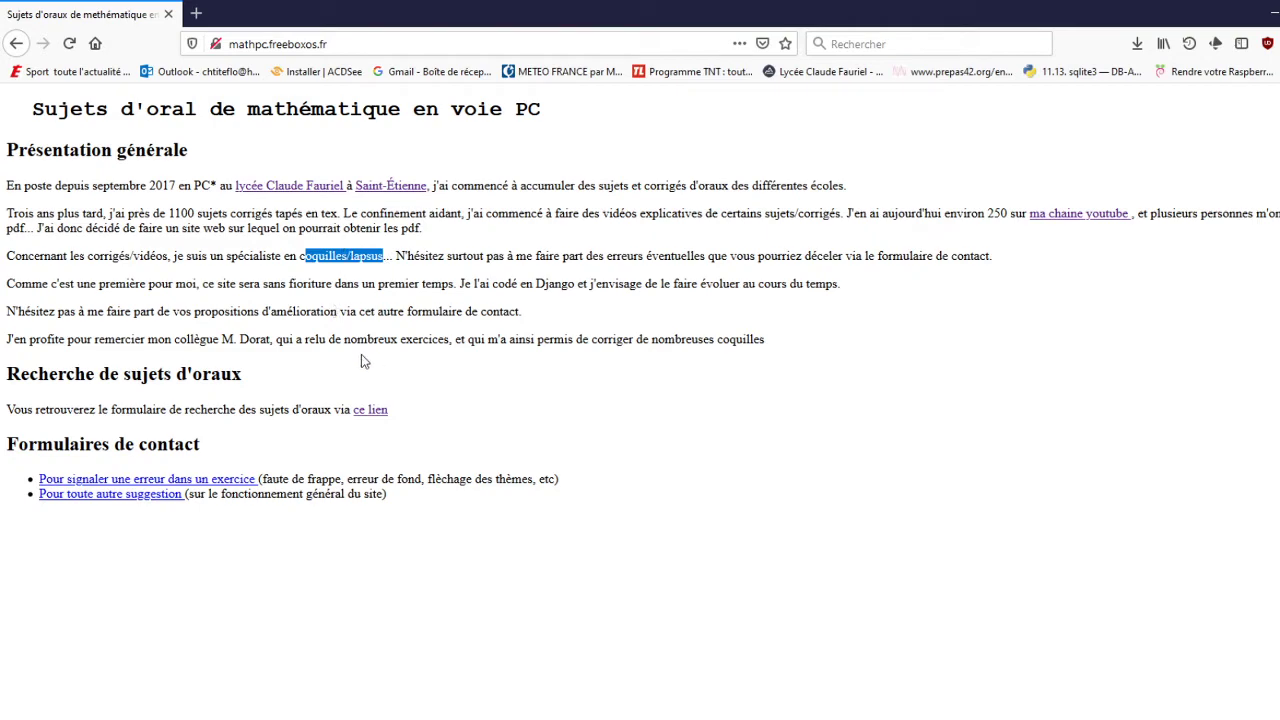
pyautogui.click(369, 411)
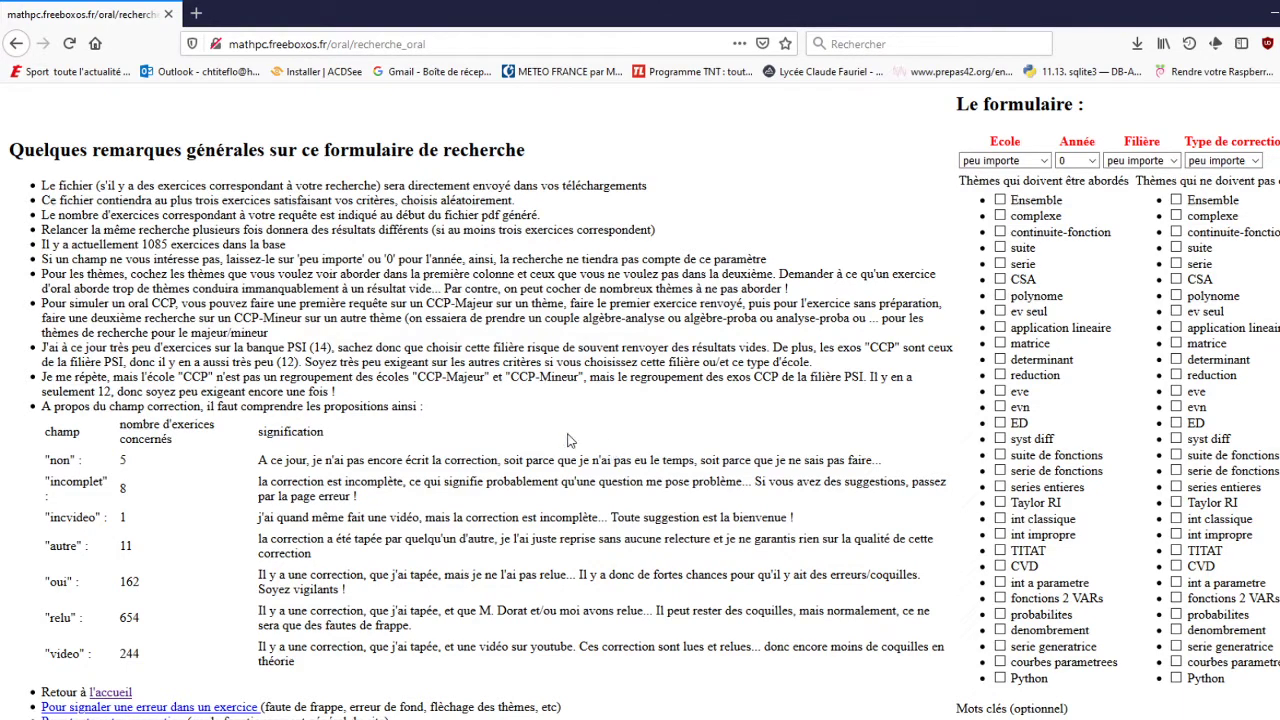
# Step: Check the remark about PSI exercises and try the PSI track filter before restoring it to "peu importe"
pyautogui.click(1138, 161)
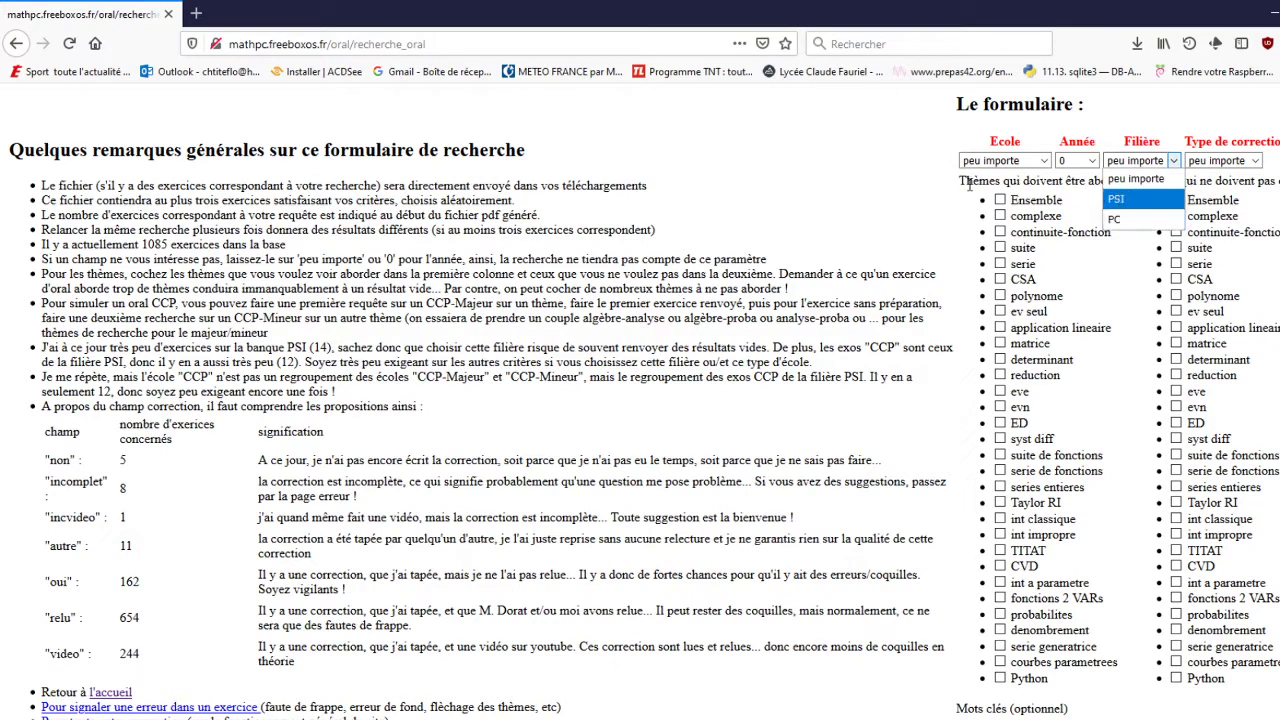
pyautogui.click(818, 205)
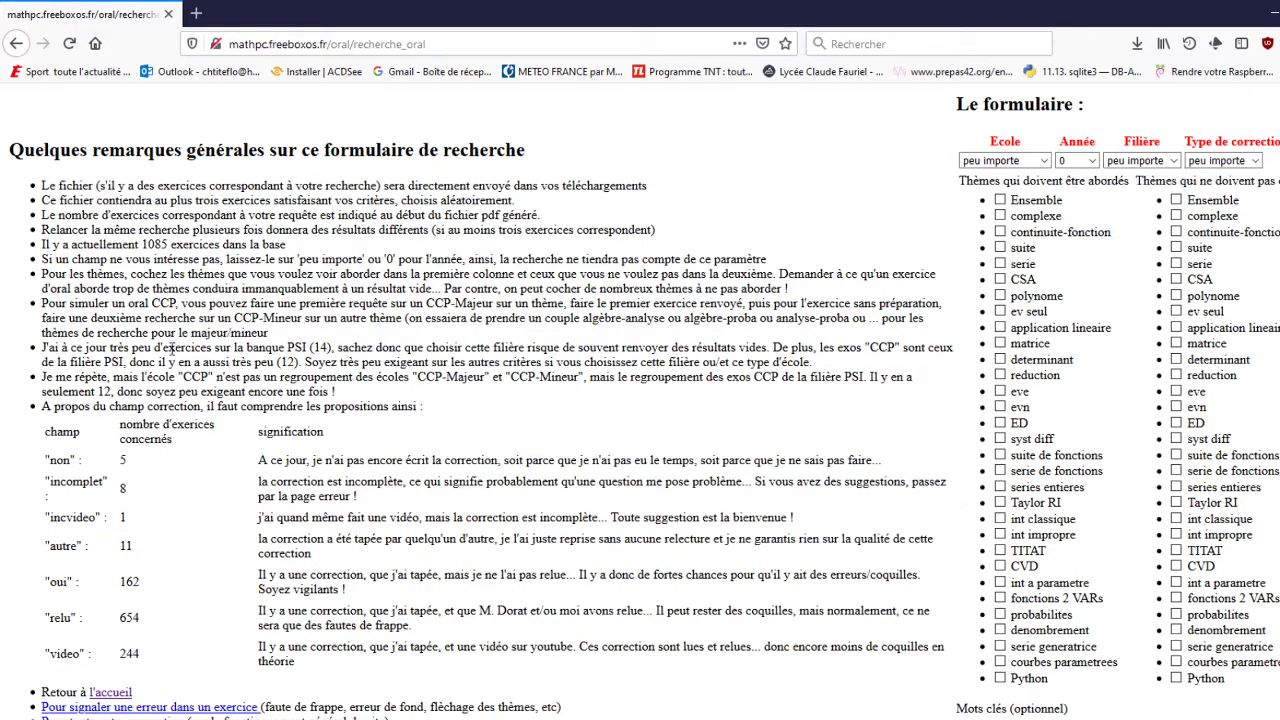
pyautogui.moveTo(146, 342); pyautogui.dragTo(336, 347)
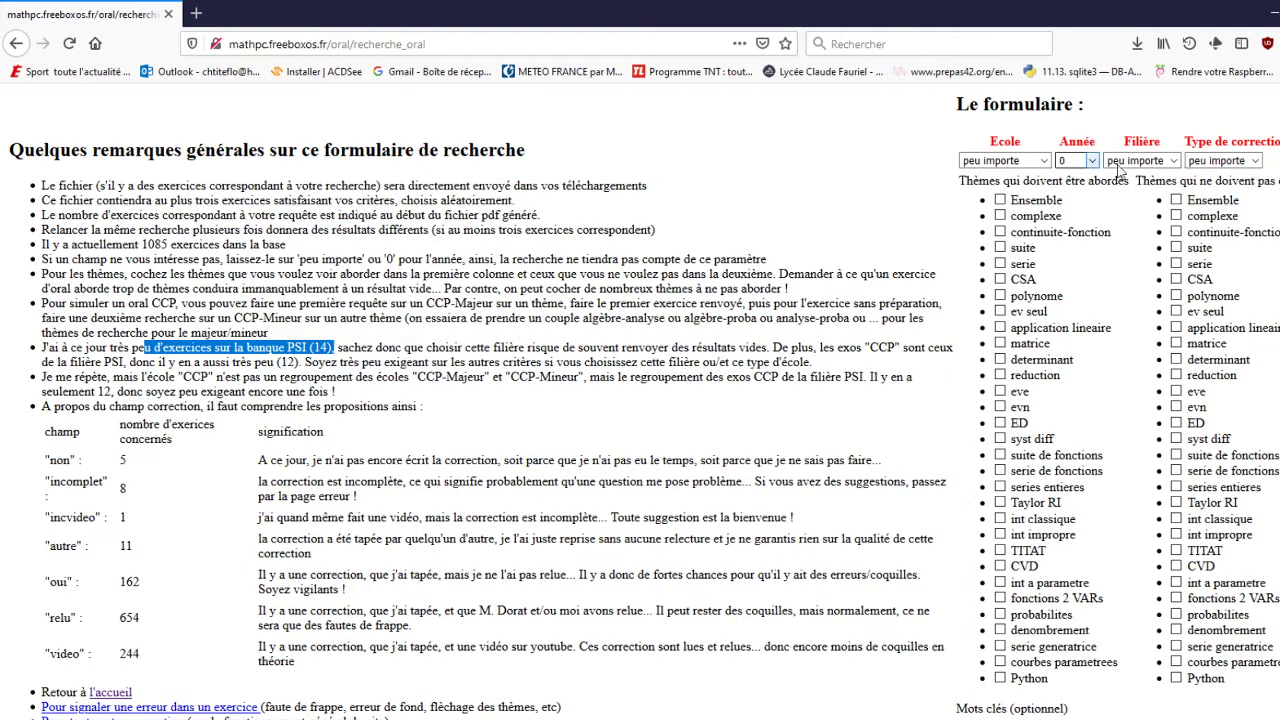
pyautogui.click(1170, 163)
pyautogui.click(1134, 202)
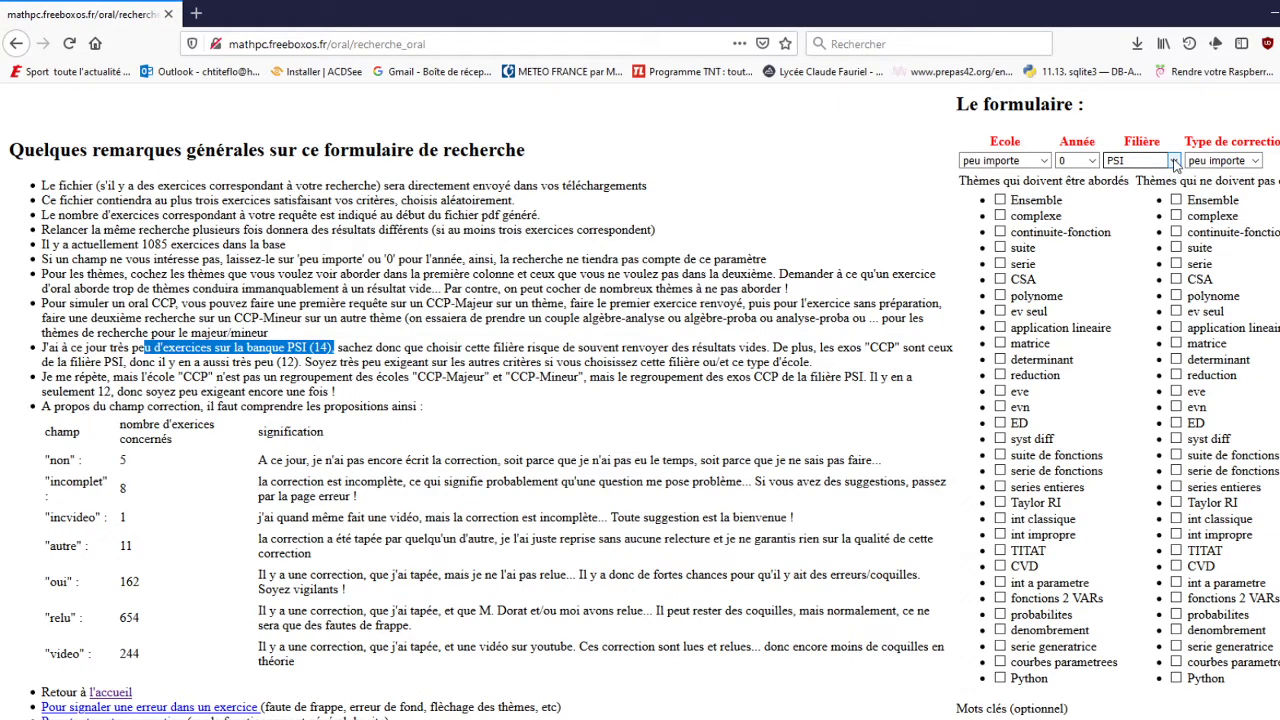
pyautogui.click(1175, 165)
pyautogui.click(1135, 172)
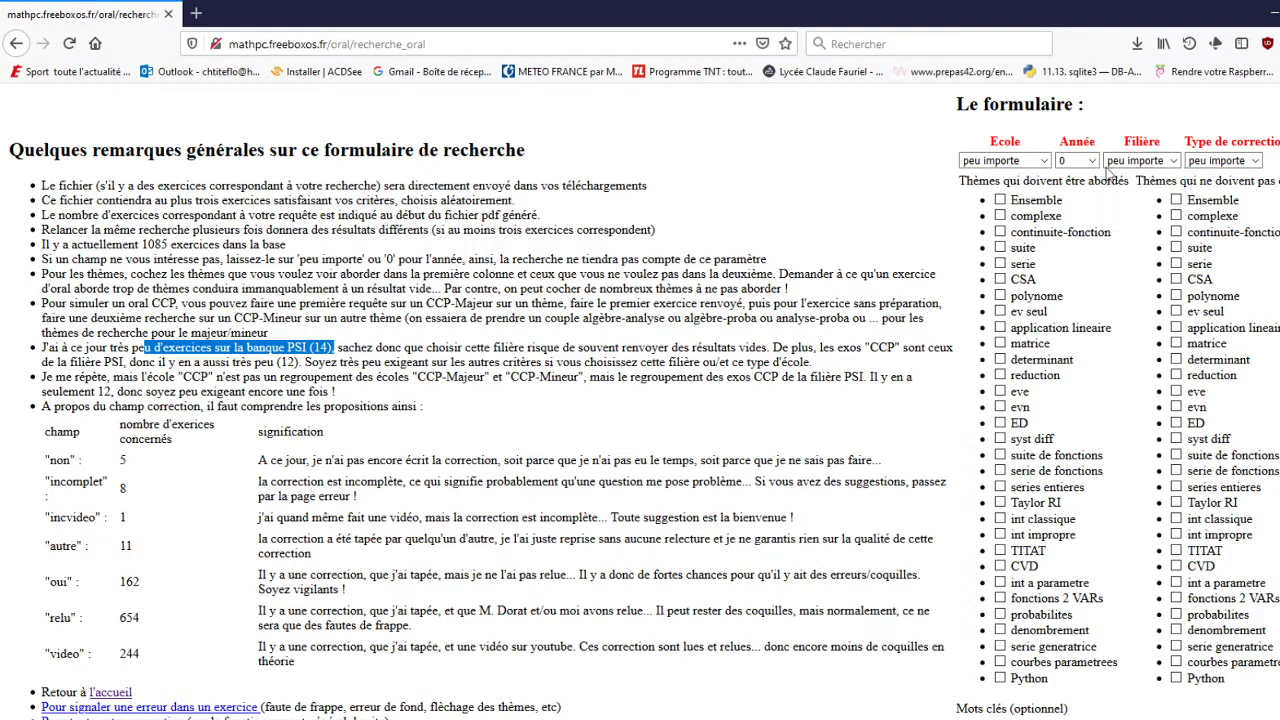
# Step: Examine the school options and the remark about CCP exercises from the PSI track
pyautogui.click(1043, 163)
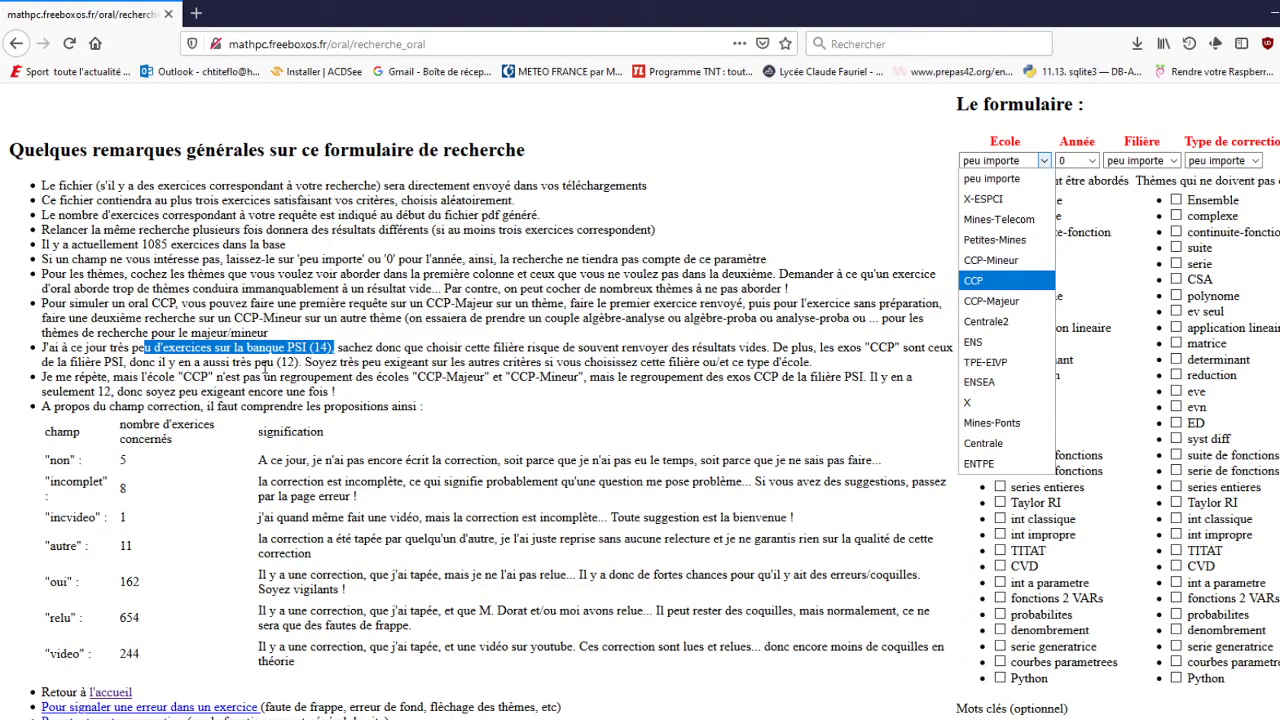
pyautogui.moveTo(261, 362); pyautogui.dragTo(300, 362)
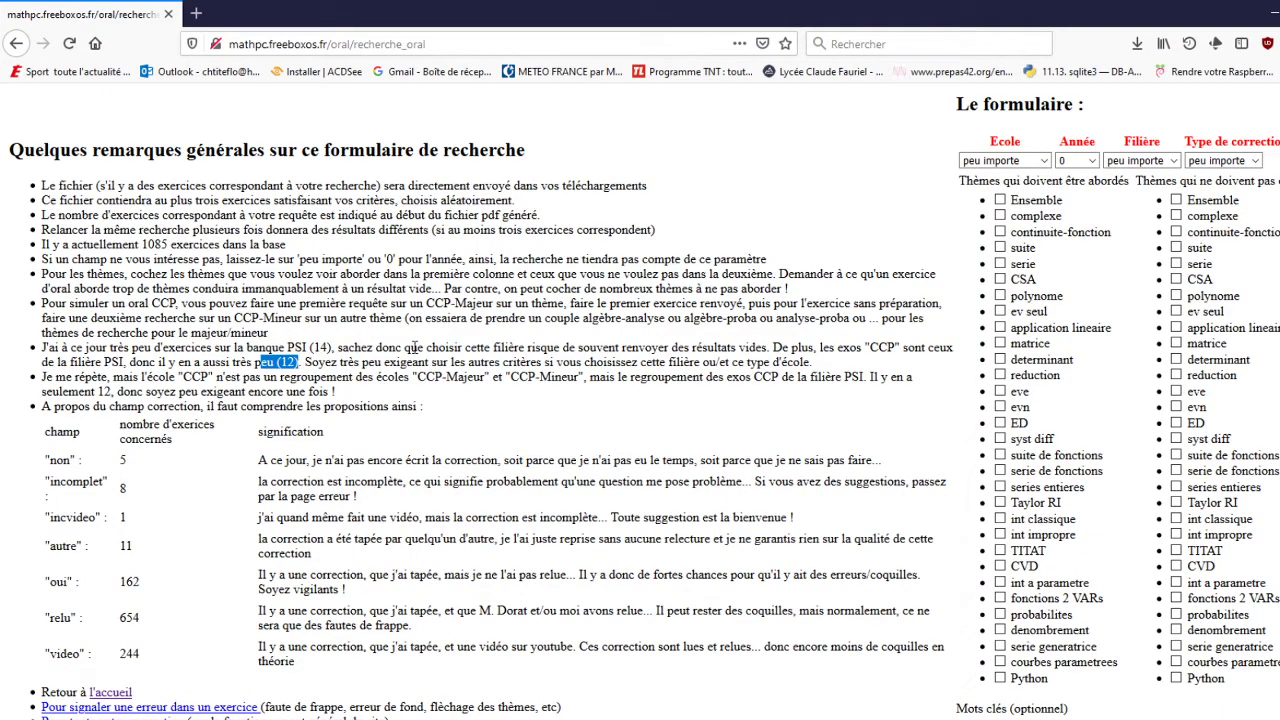
pyautogui.click(1040, 163)
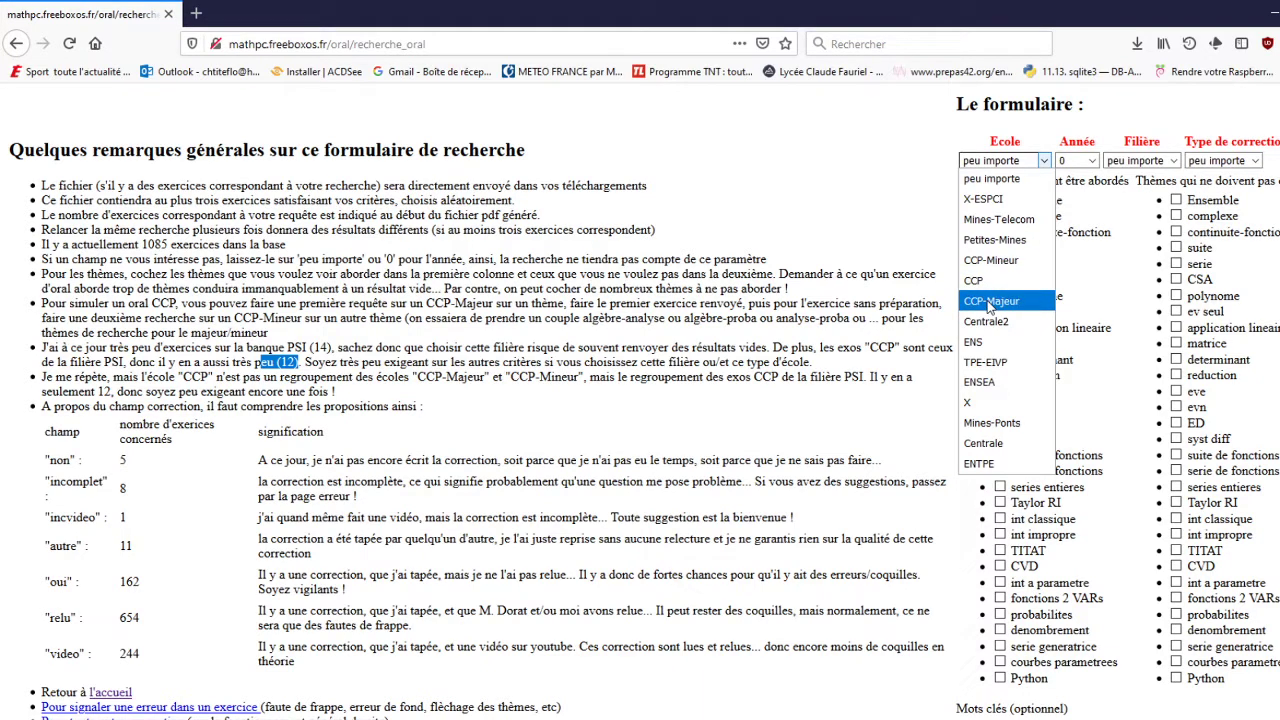
pyautogui.click(724, 256)
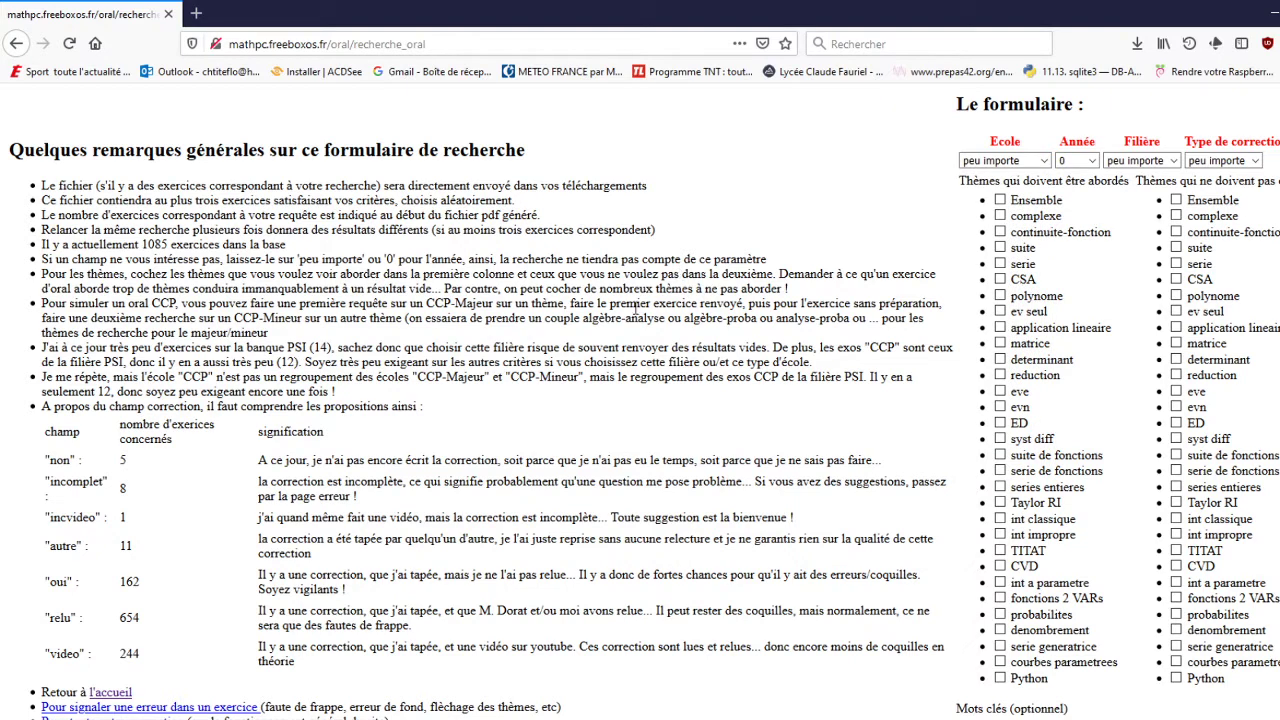
# Step: Search for Mines-Ponts exercises from 2019 with the "video" correction type and "reduction" as a required theme
pyautogui.click(1040, 161)
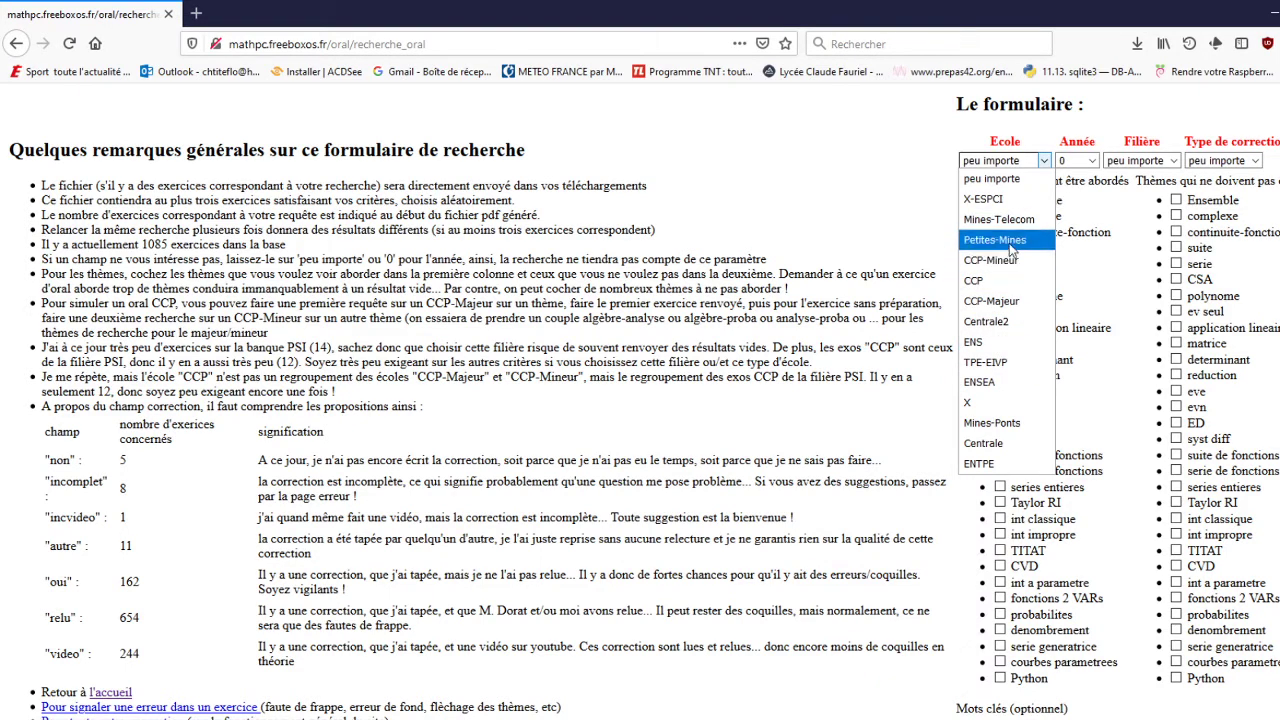
pyautogui.click(1010, 424)
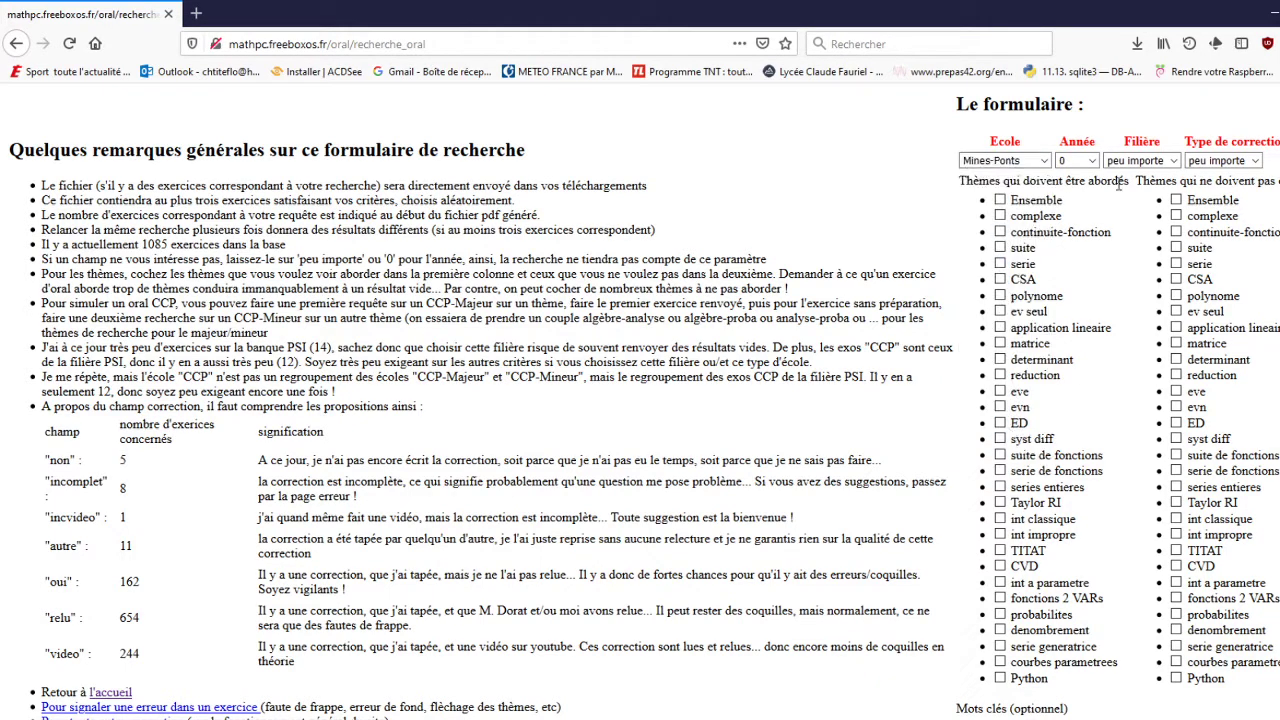
pyautogui.click(1092, 161)
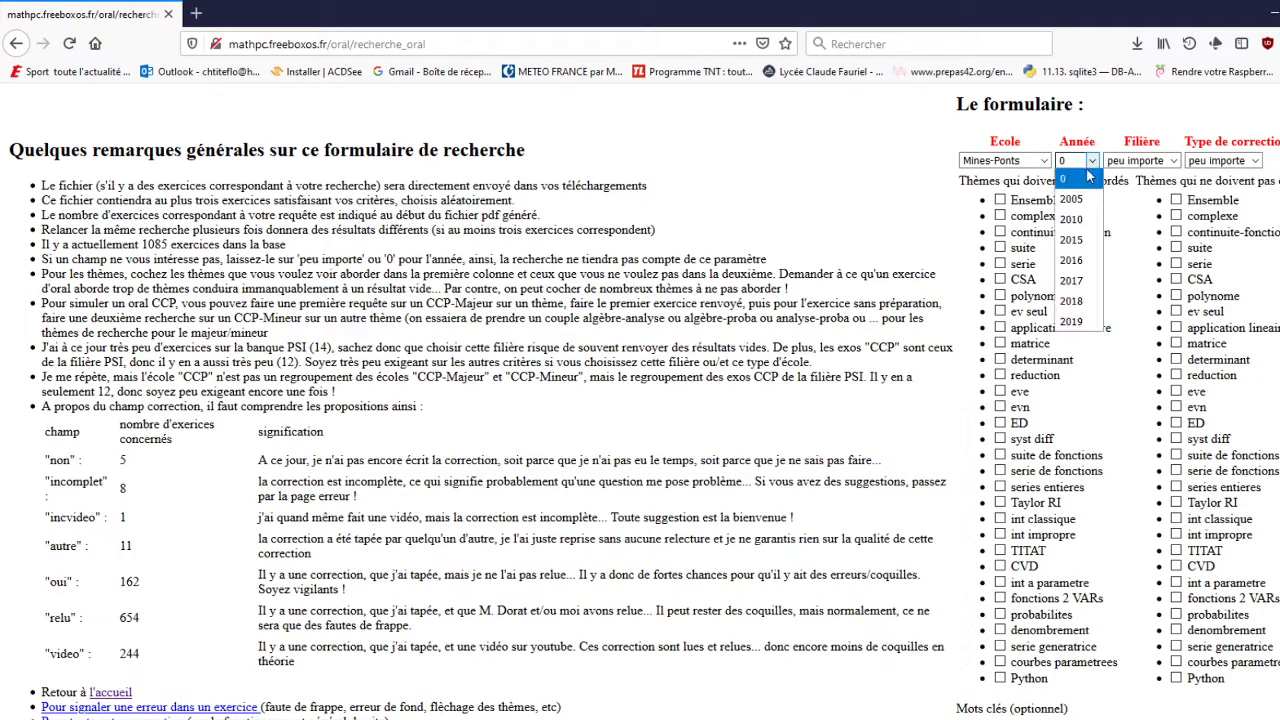
pyautogui.click(1083, 324)
pyautogui.click(1256, 161)
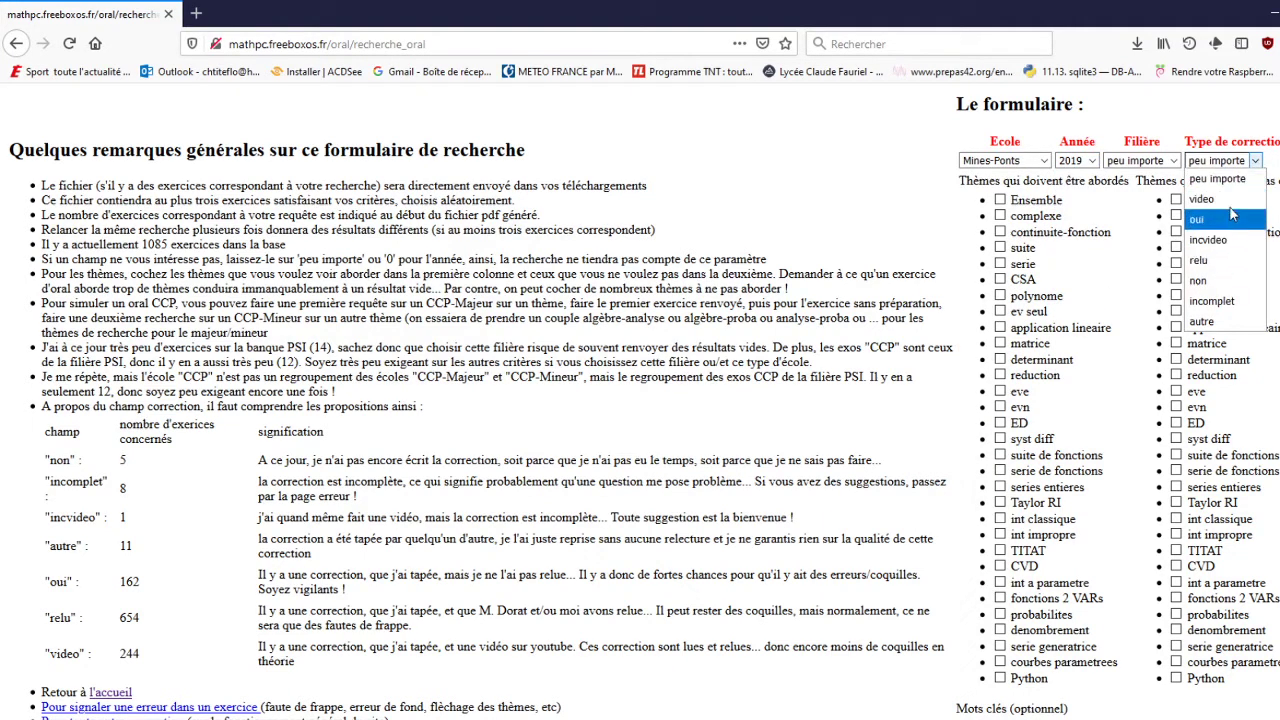
pyautogui.click(1236, 203)
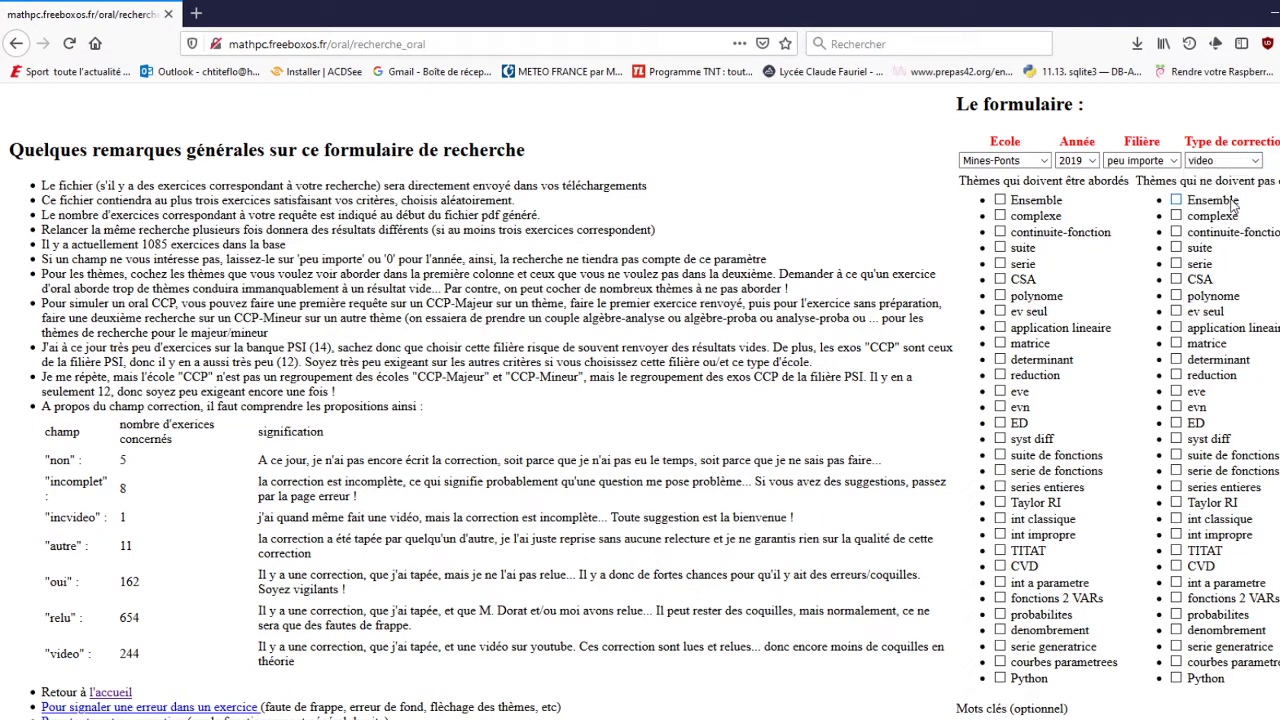
pyautogui.click(1000, 376)
pyautogui.press('Return')
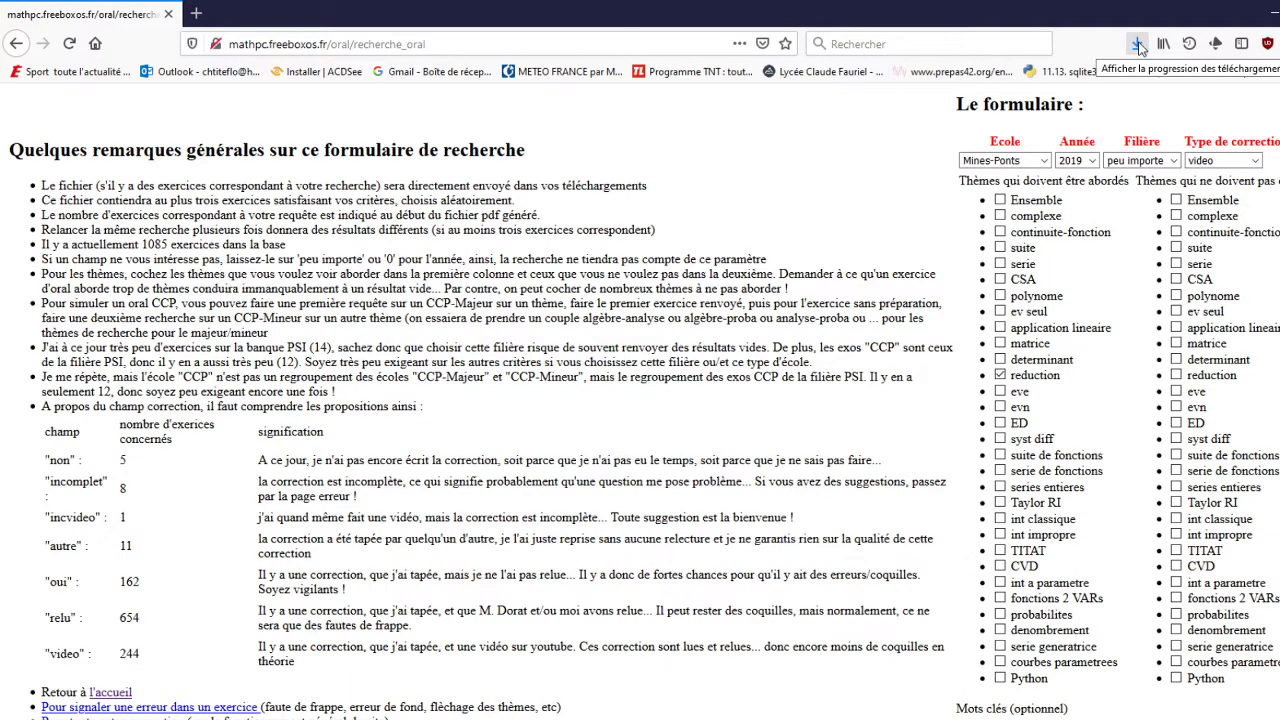
# Step: Open the downloaded results 05142020080512.pdf enlarged to 125% without the side tools, and follow the video link of exercise 2
pyautogui.click(1138, 47)
pyautogui.click(930, 80)
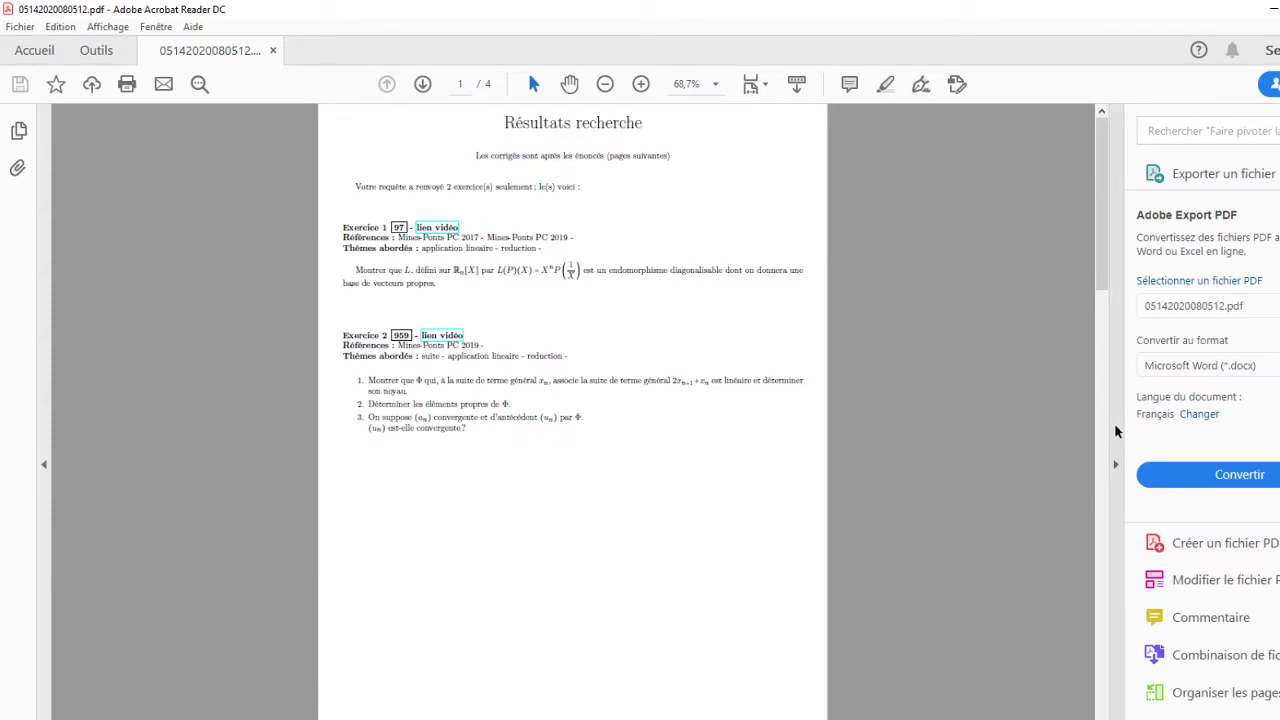
pyautogui.click(1116, 464)
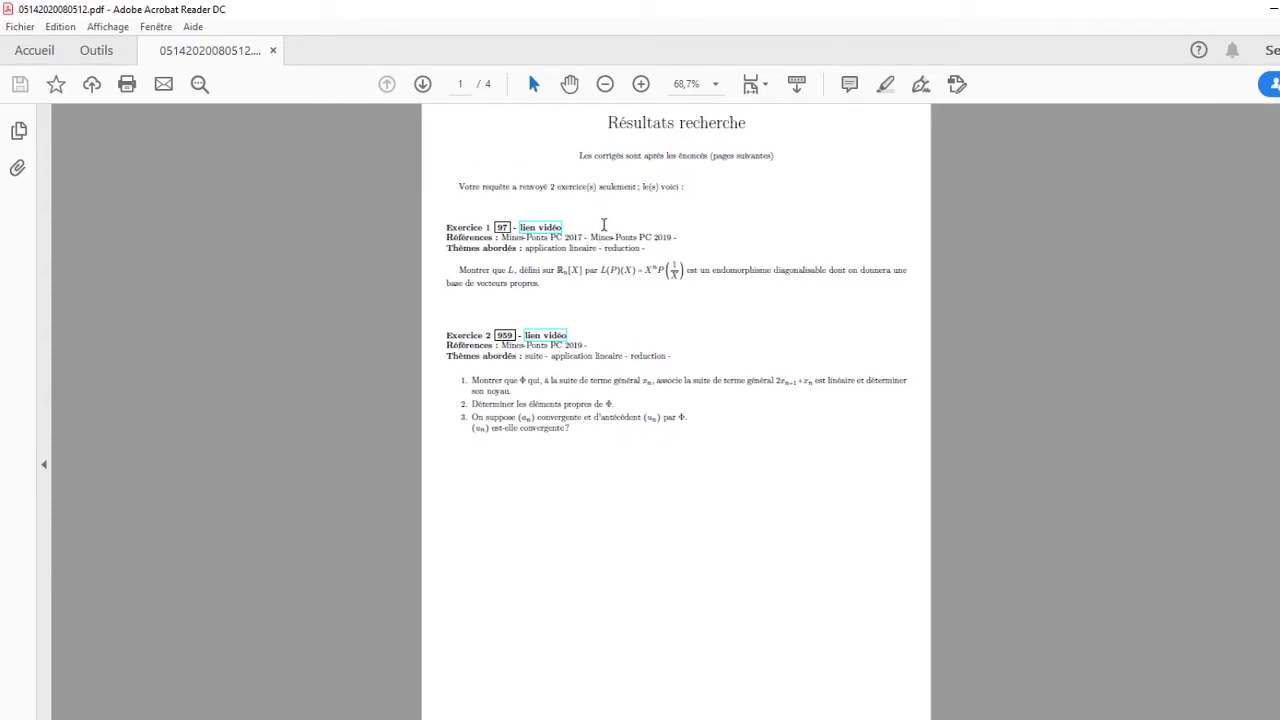
pyautogui.hotkey('ctrl', '+')
pyautogui.hotkey('ctrl', '+')
pyautogui.hotkey('ctrl', '+')
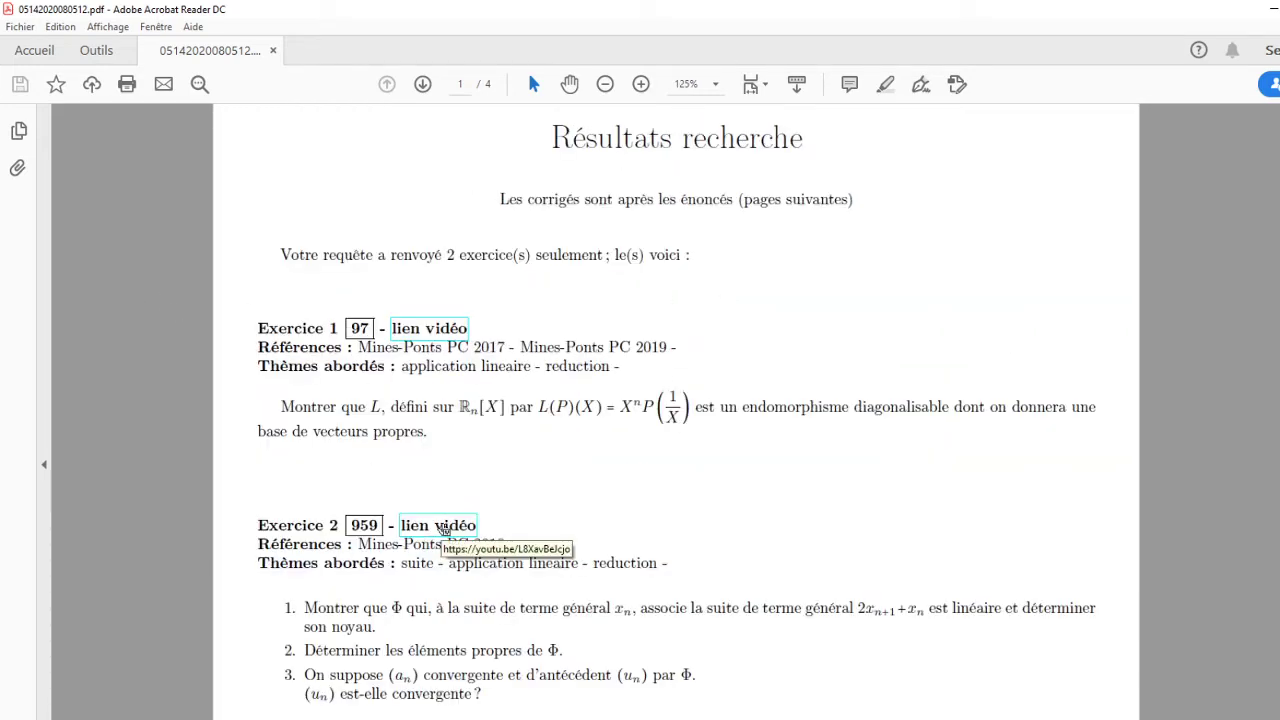
pyautogui.click(443, 526)
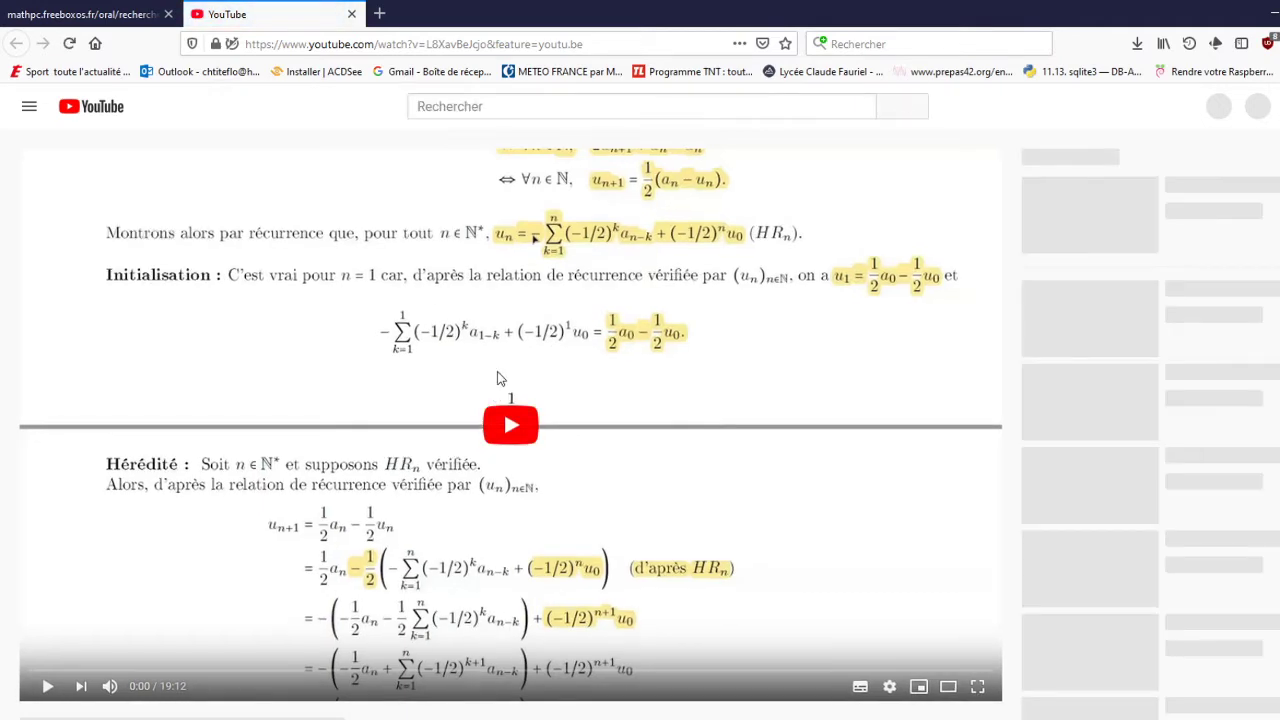
# Step: Back in the search form, set the year to 0 and school and correction type to "peu importe", and rerun the "reduction" search
pyautogui.click(74, 16)
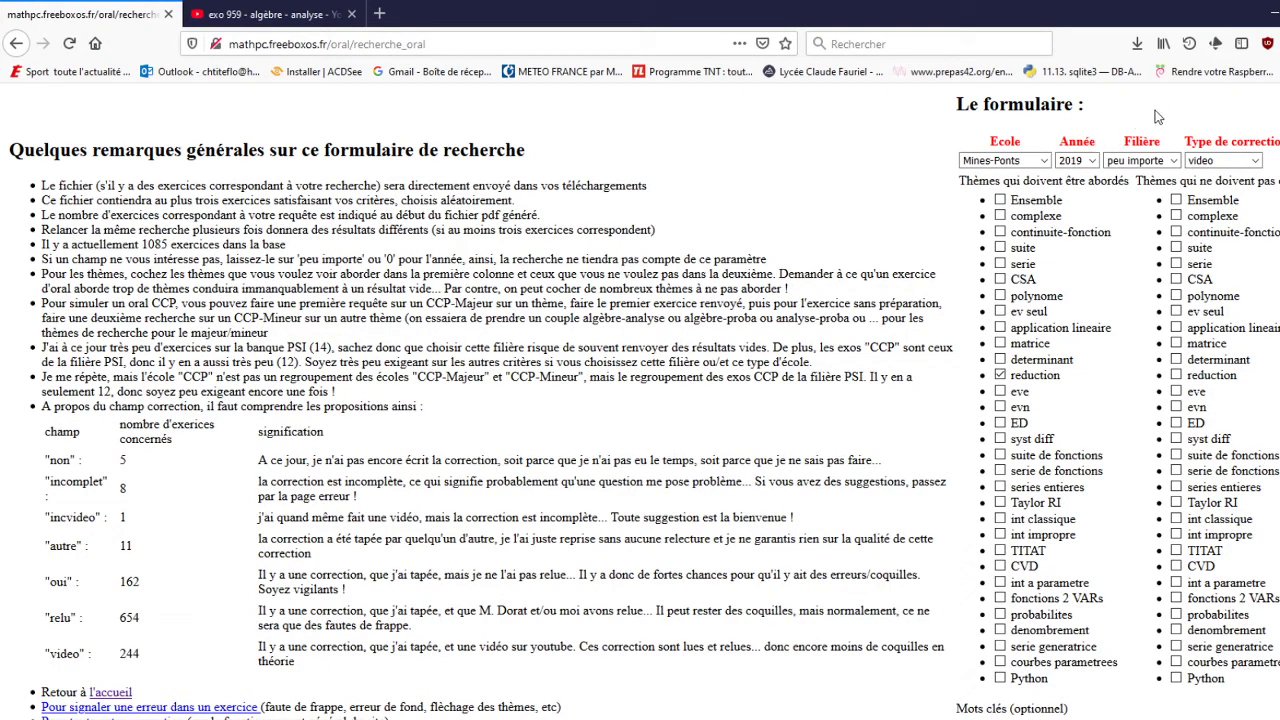
pyautogui.click(1092, 160)
pyautogui.click(1090, 176)
pyautogui.click(1040, 166)
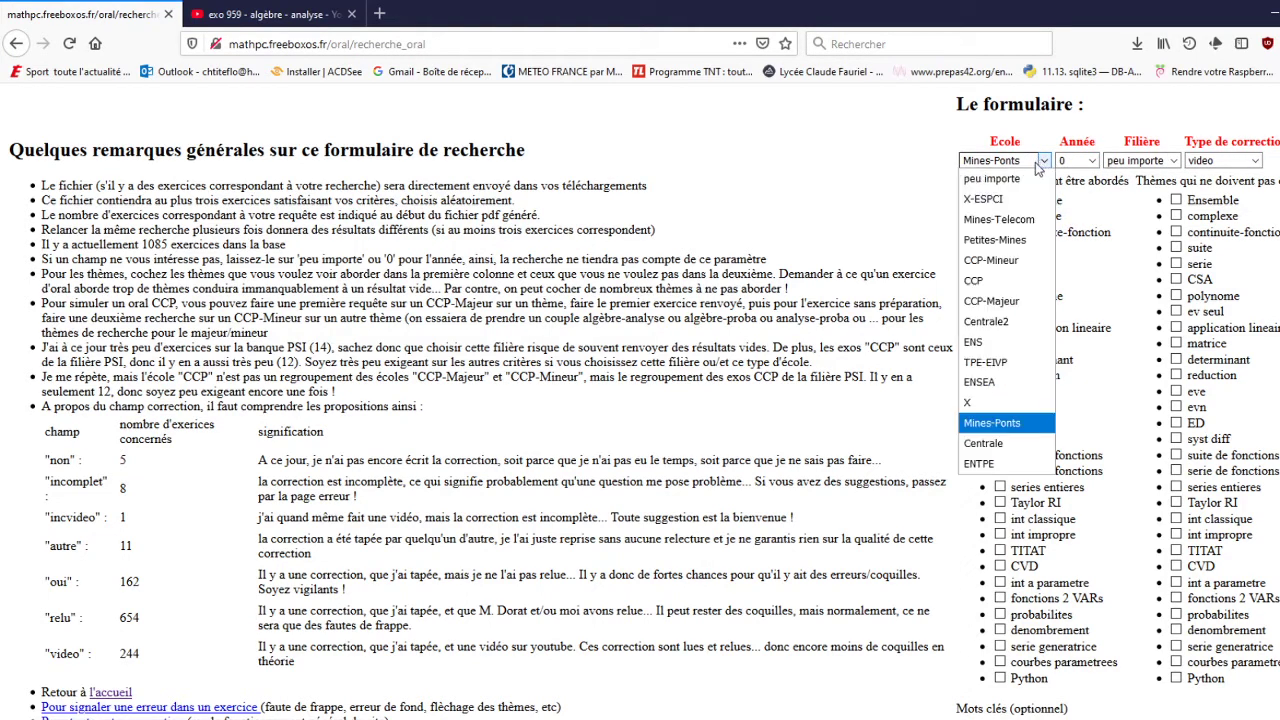
pyautogui.click(1030, 175)
pyautogui.click(1256, 165)
pyautogui.click(1215, 176)
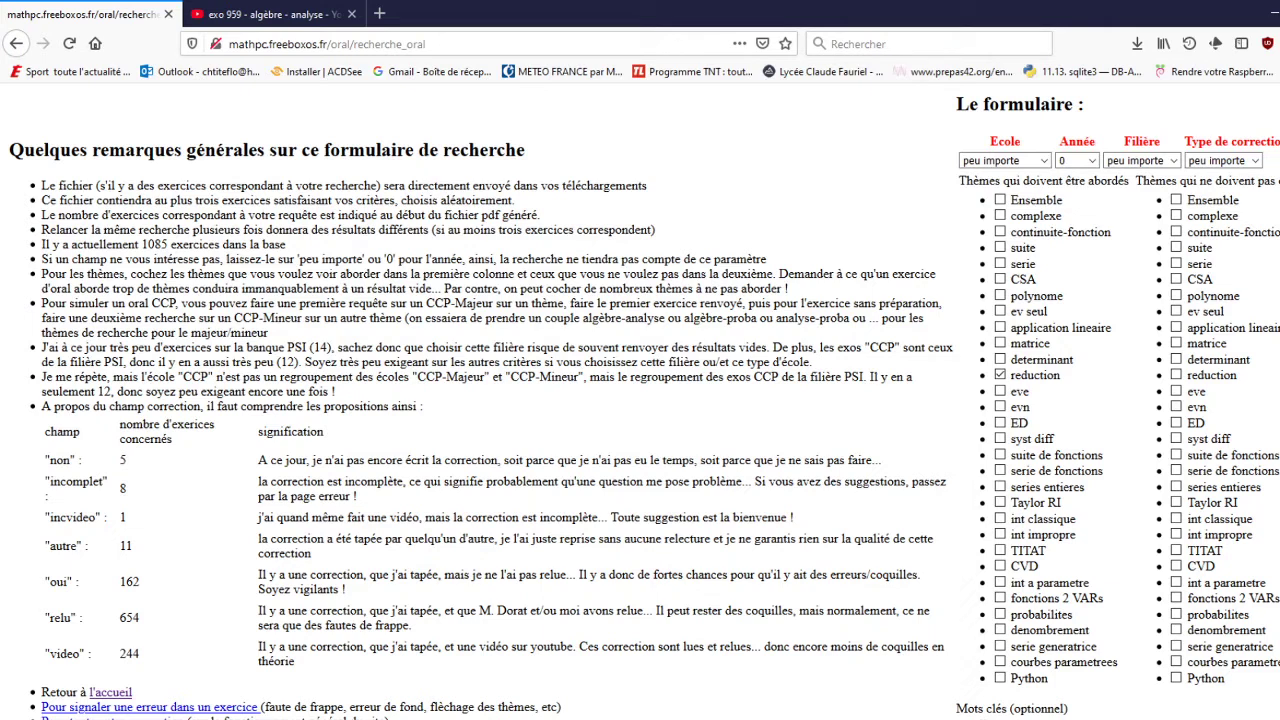
pyautogui.press('Return')
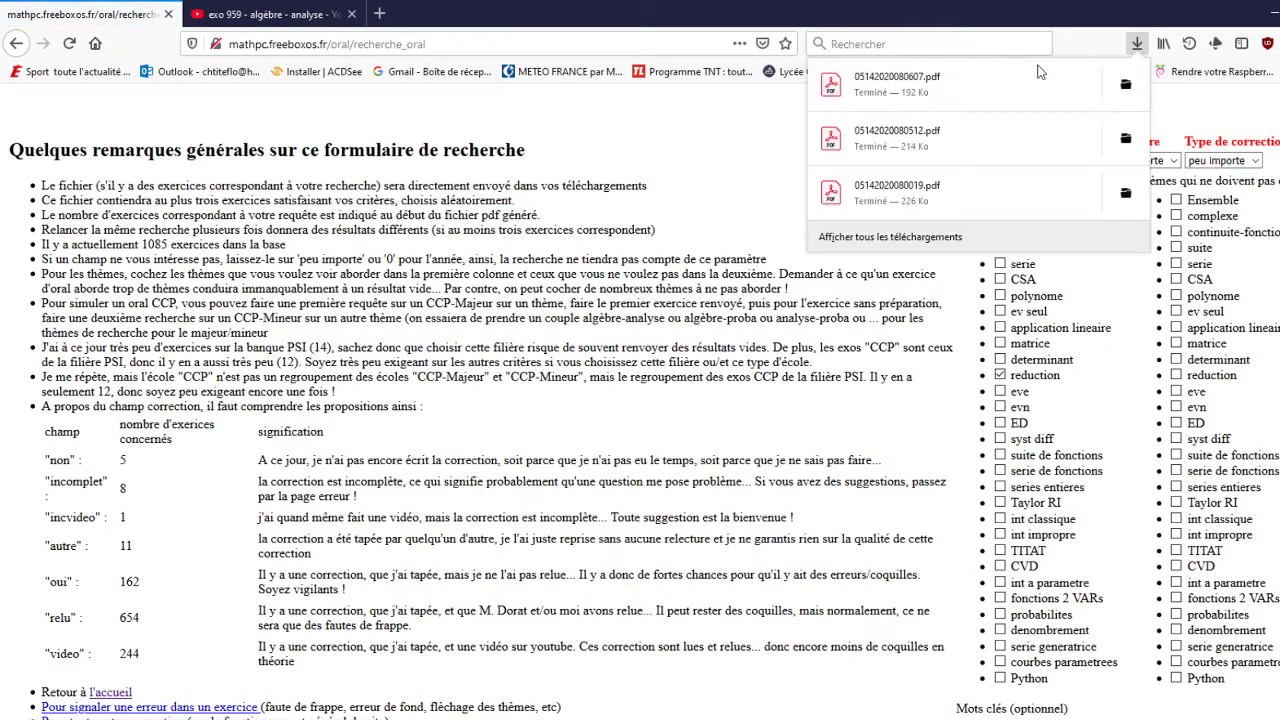
# Step: Open the downloaded results 05142020080607.pdf at 100% and locate the word "semblable" in exercises 1 and 2
pyautogui.click(986, 84)
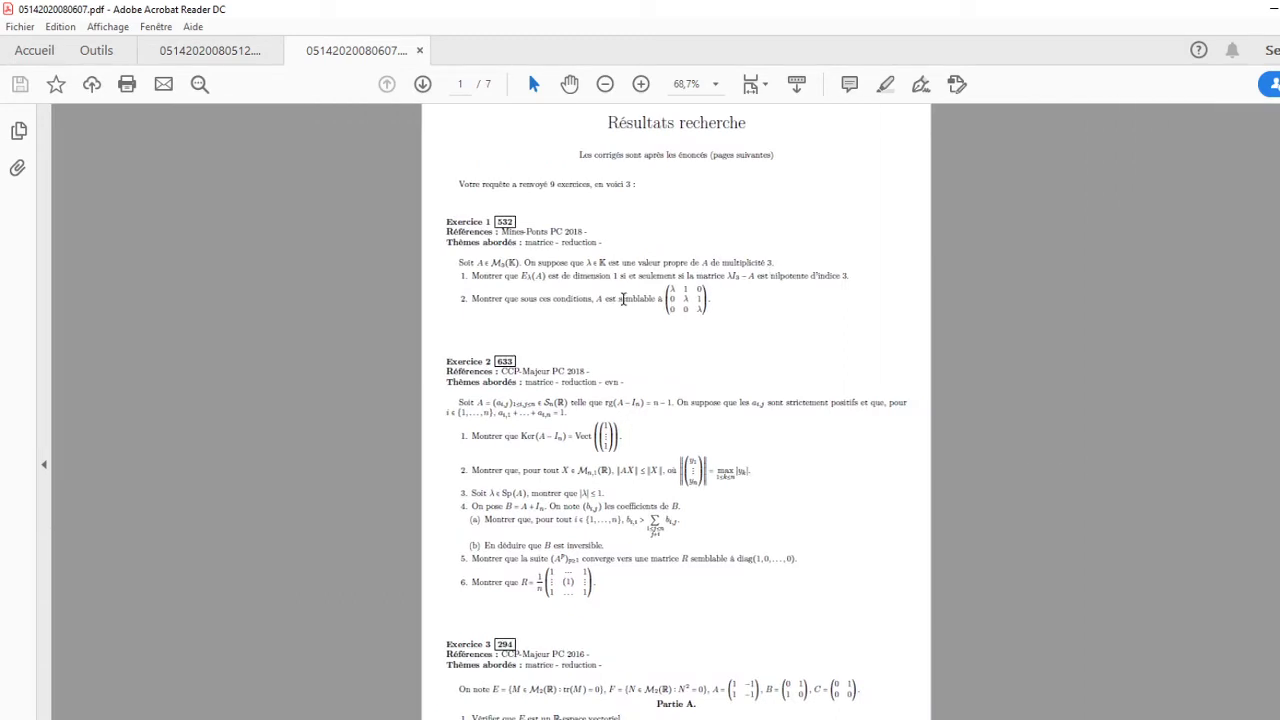
pyautogui.doubleClick(620, 299)
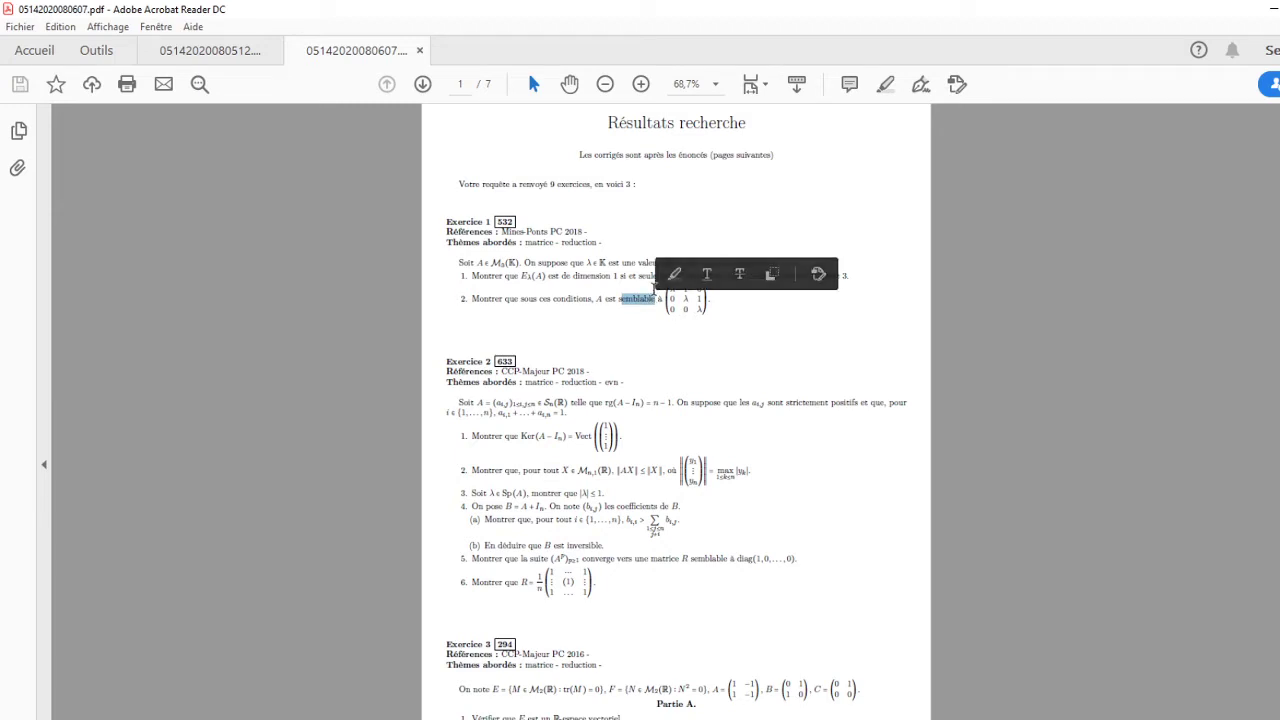
pyautogui.hotkey('ctrl', '+')
pyautogui.hotkey('ctrl', '+')
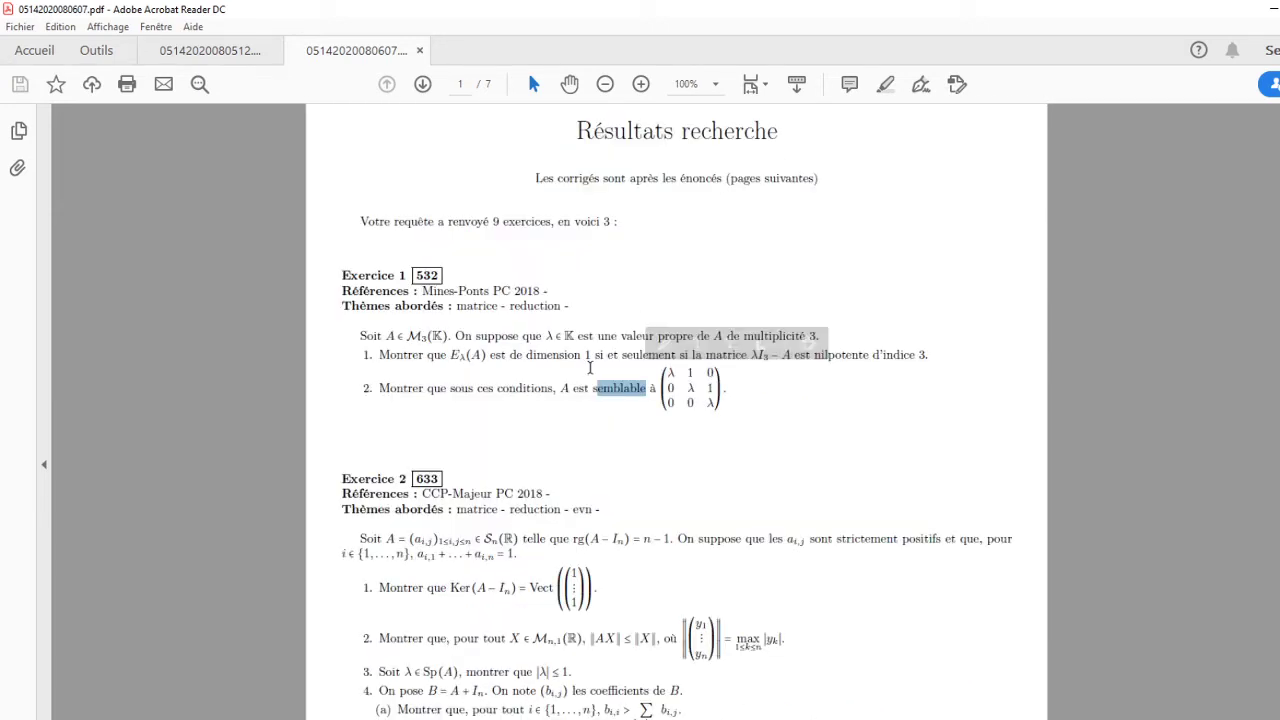
pyautogui.scroll(-3, 600, 508)
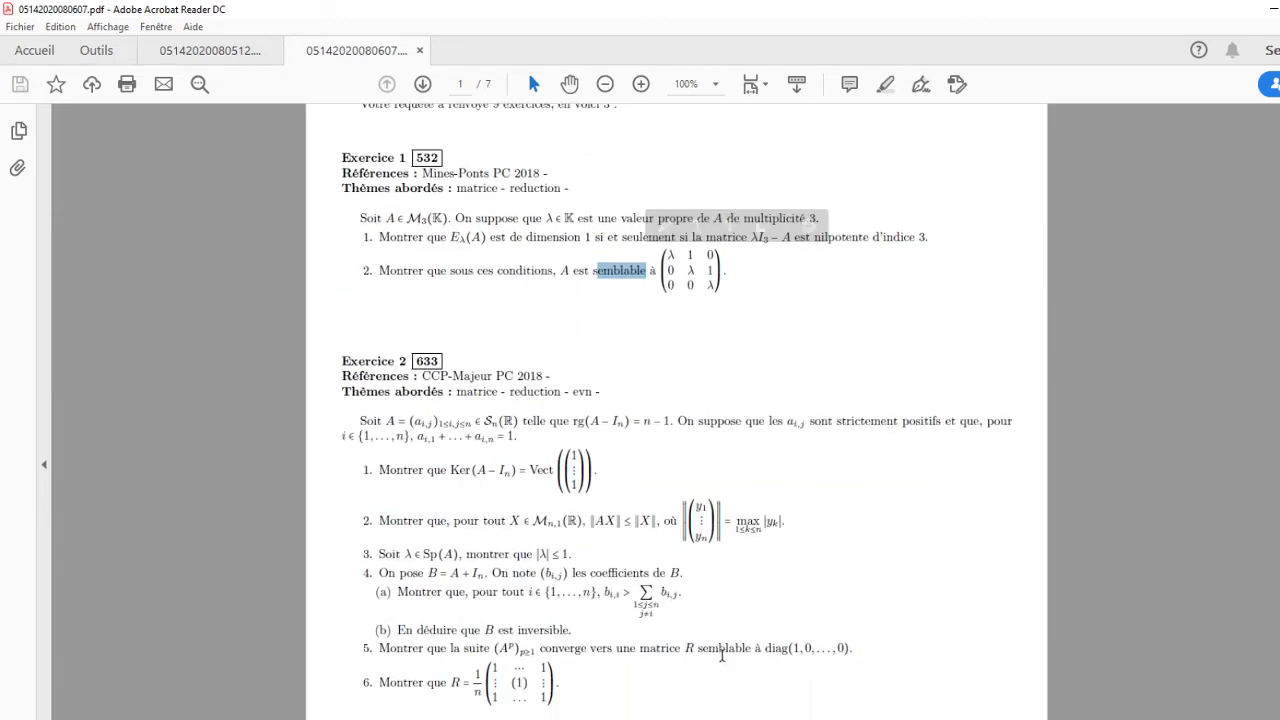
pyautogui.moveTo(699, 648); pyautogui.dragTo(751, 648)
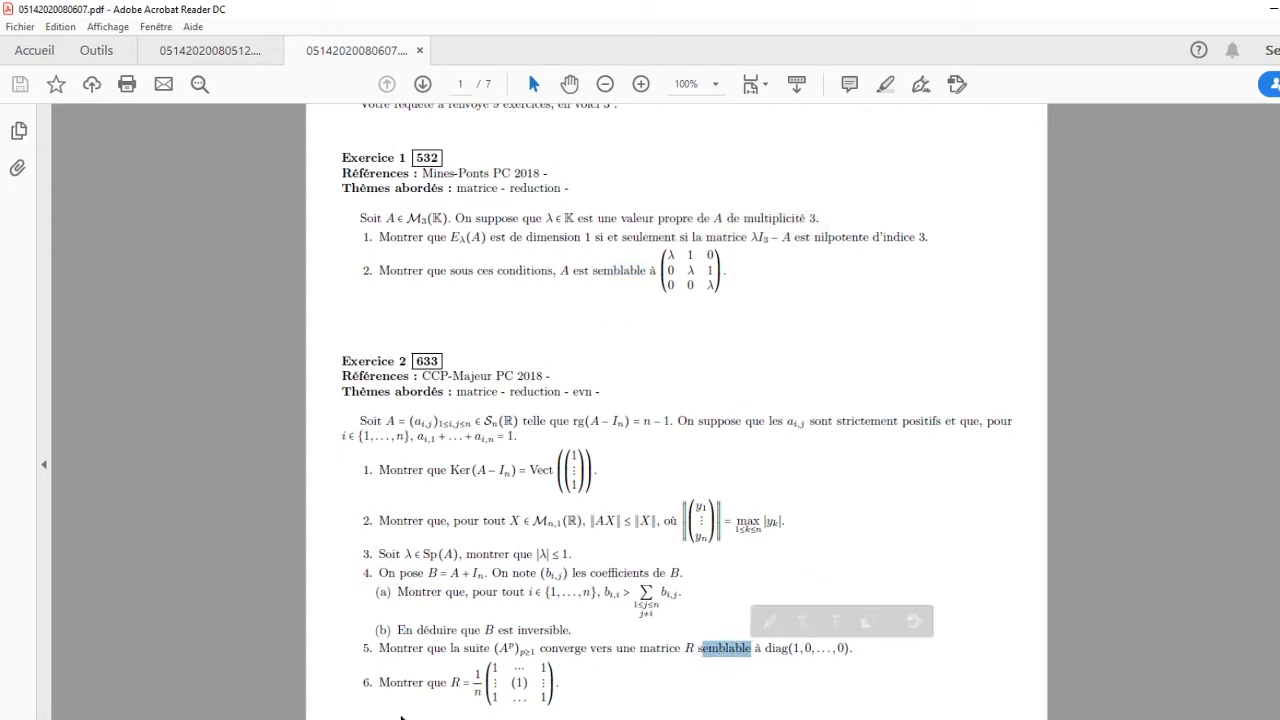
# Step: Return to the browser's search form, add "matrice" as a required theme, exclude "application lineaire", and run the search
pyautogui.hotkey('alt', 'Tab')
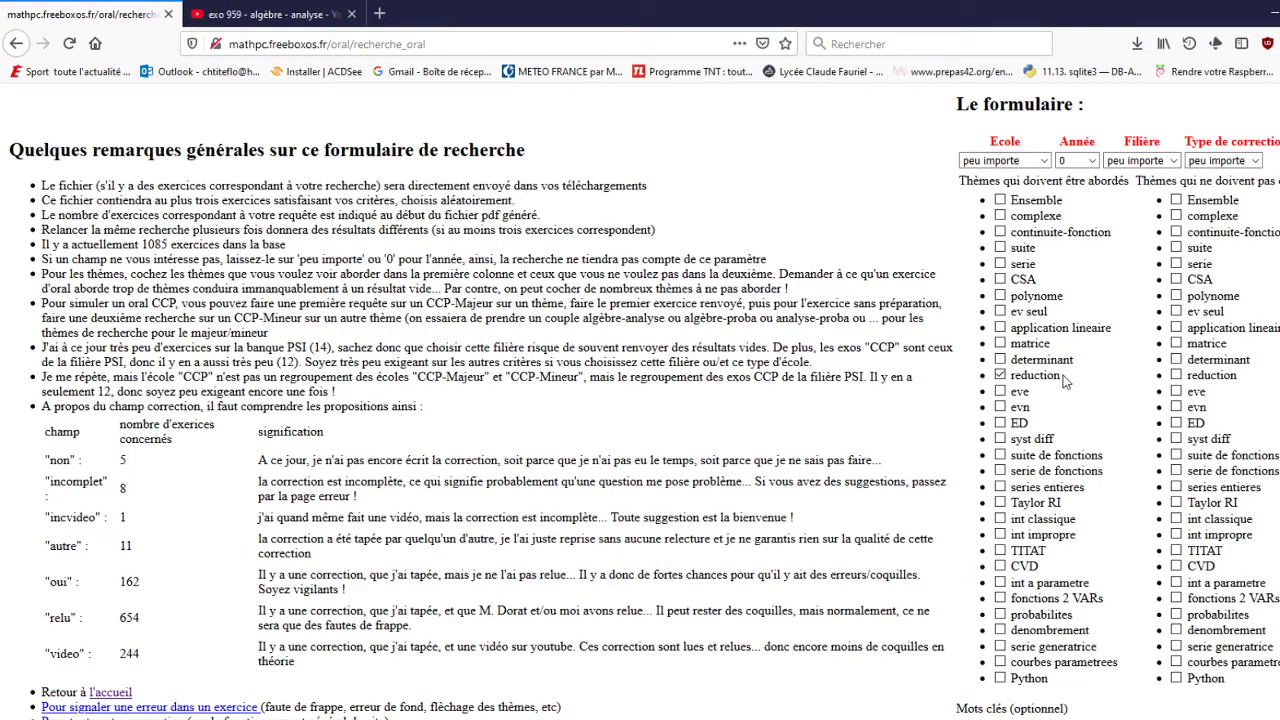
pyautogui.click(1000, 343)
pyautogui.click(1176, 328)
pyautogui.press('Return')
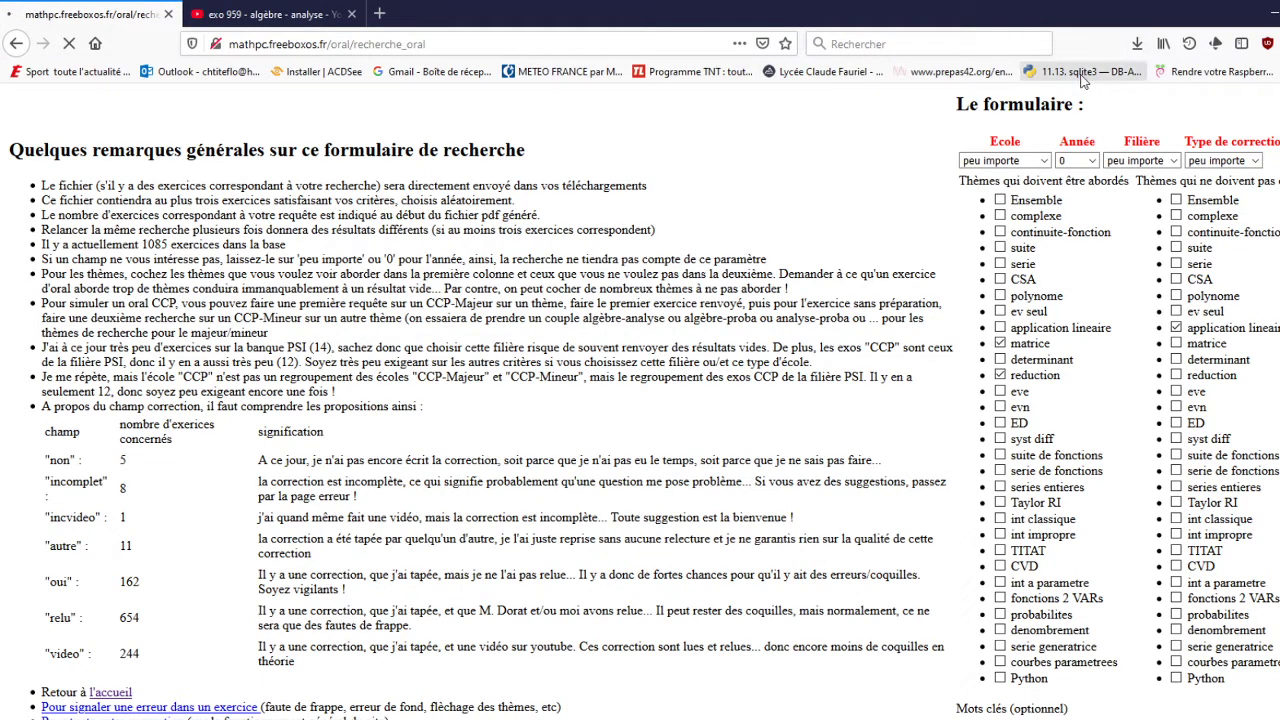
# Step: Open the downloaded results 05142020080647.pdf enlarged to 125% without the side tools, and look through exercises 1 to 3
pyautogui.click(1141, 44)
pyautogui.click(972, 77)
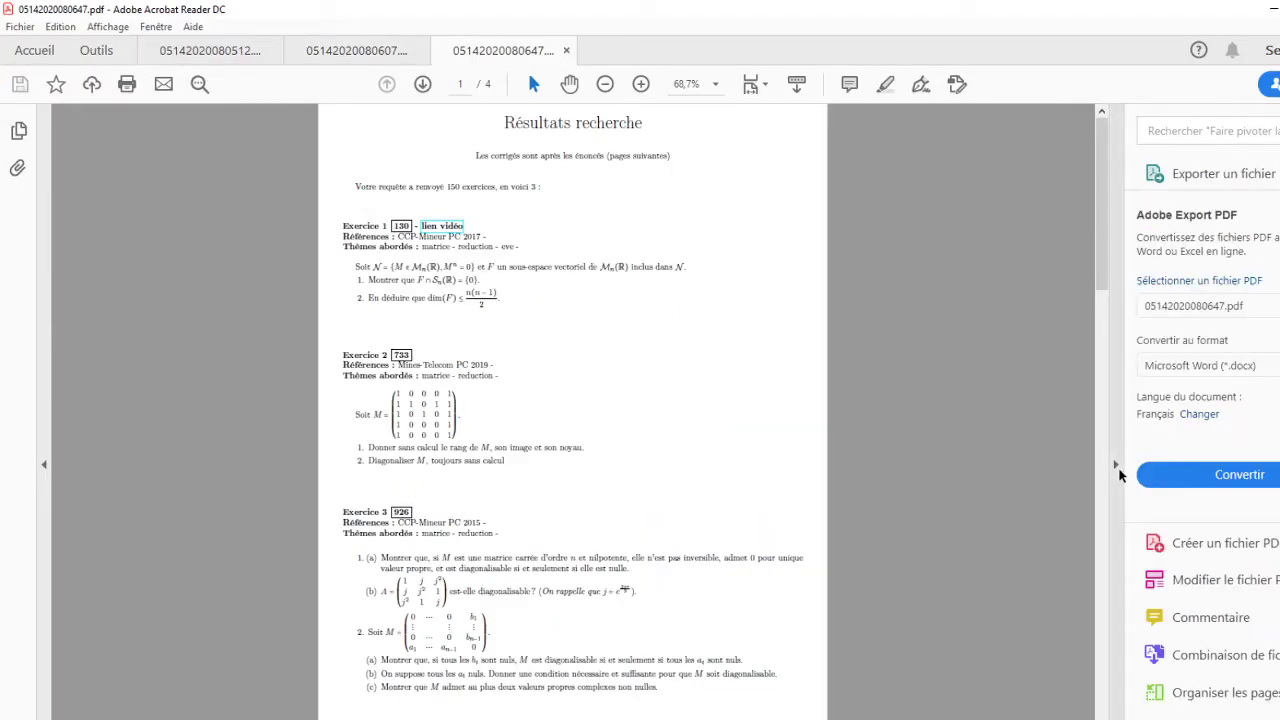
pyautogui.click(1116, 466)
pyautogui.keyDown('ctrl'); pyautogui.scroll(3, 933, 452); pyautogui.keyUp('ctrl')
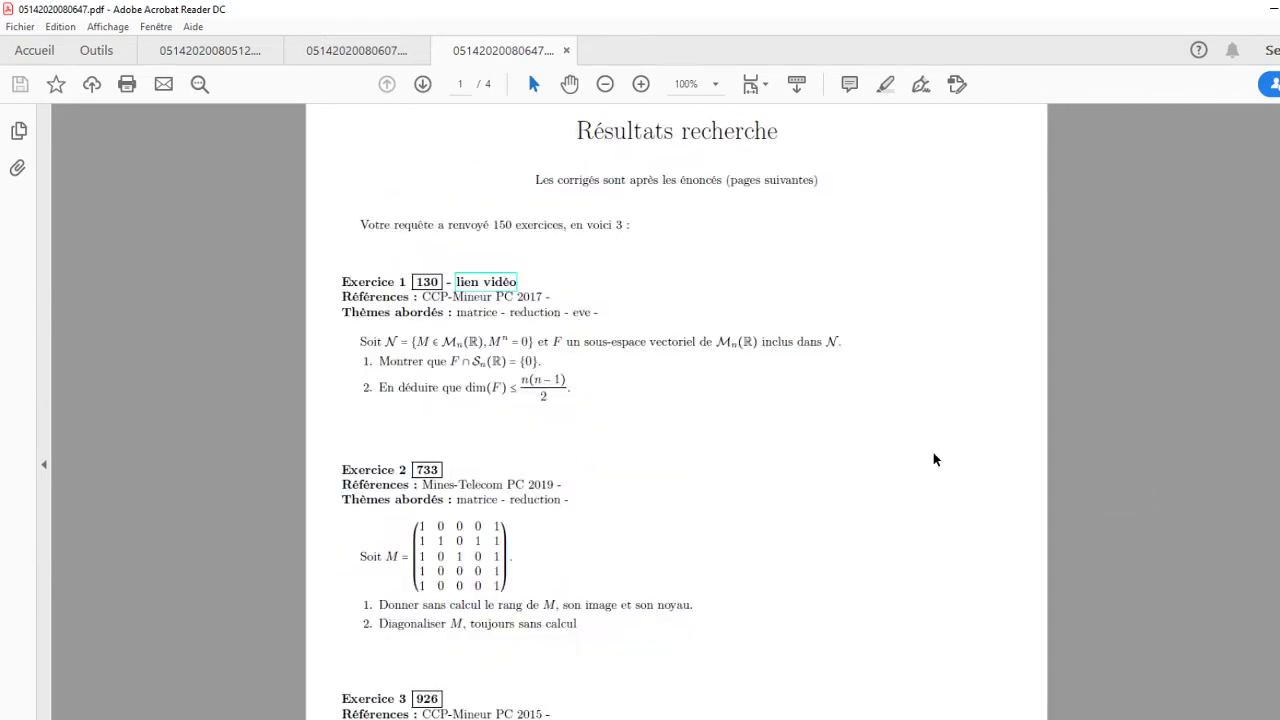
pyautogui.scroll(-3, 872, 462)
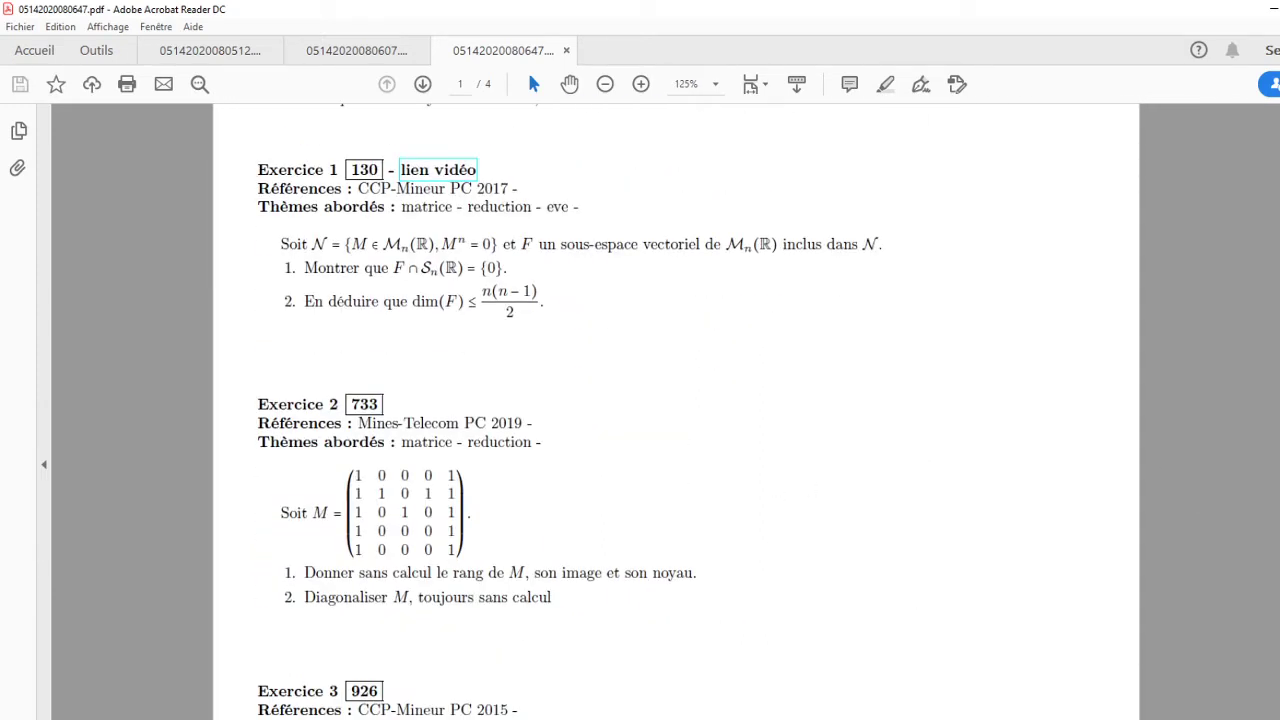
# Step: Return to the browser's search form, set the school to CCP-Majeur, and stop excluding the theme "application lineaire"
pyautogui.hotkey('alt', 'Tab')
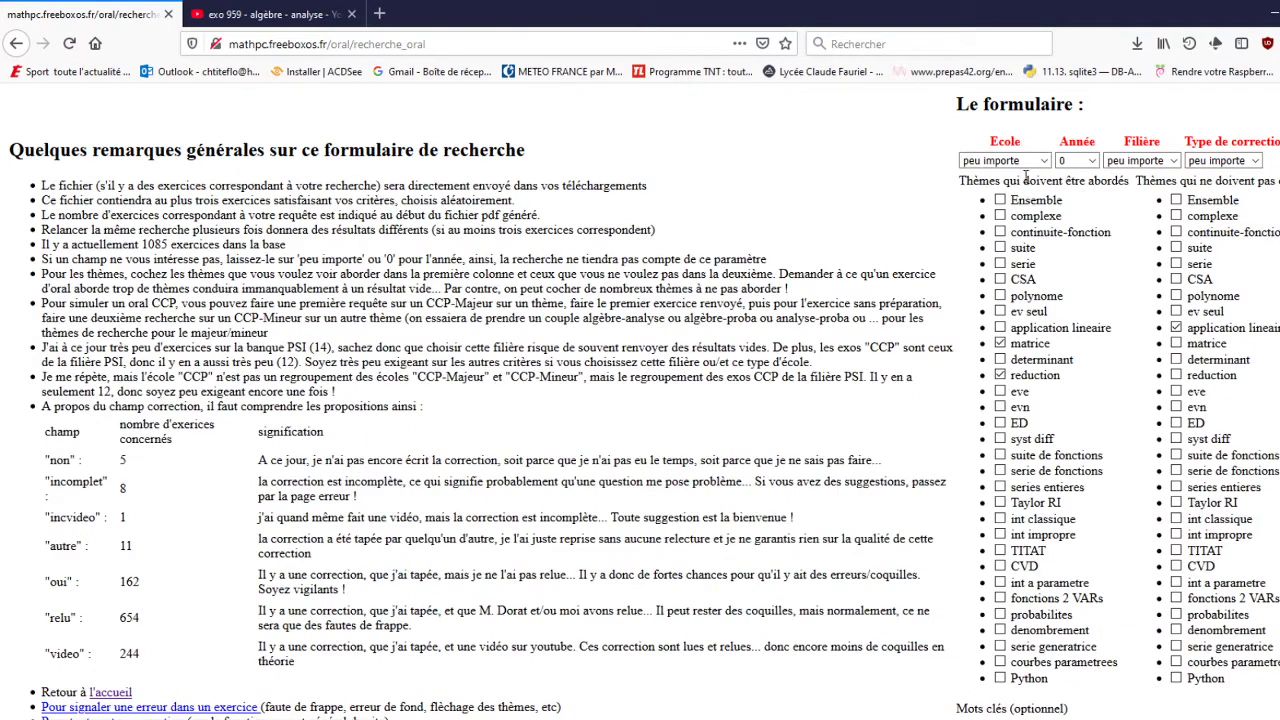
pyautogui.click(1044, 161)
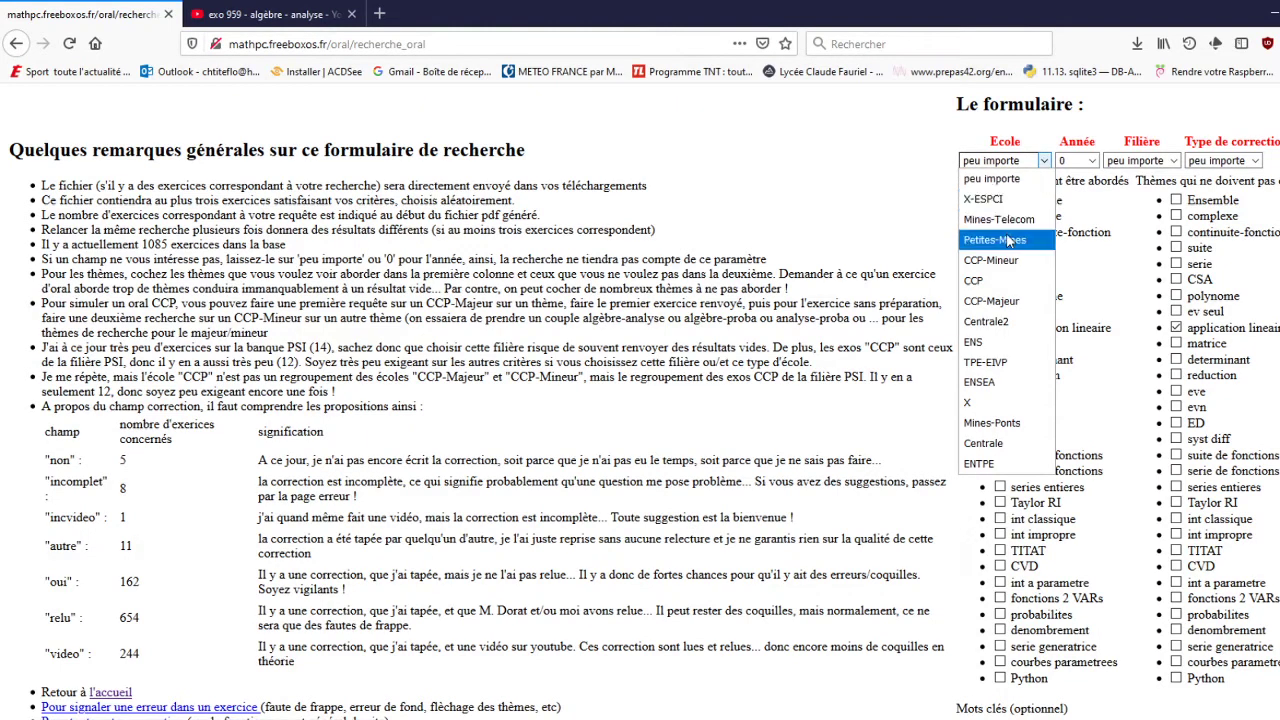
pyautogui.click(1007, 302)
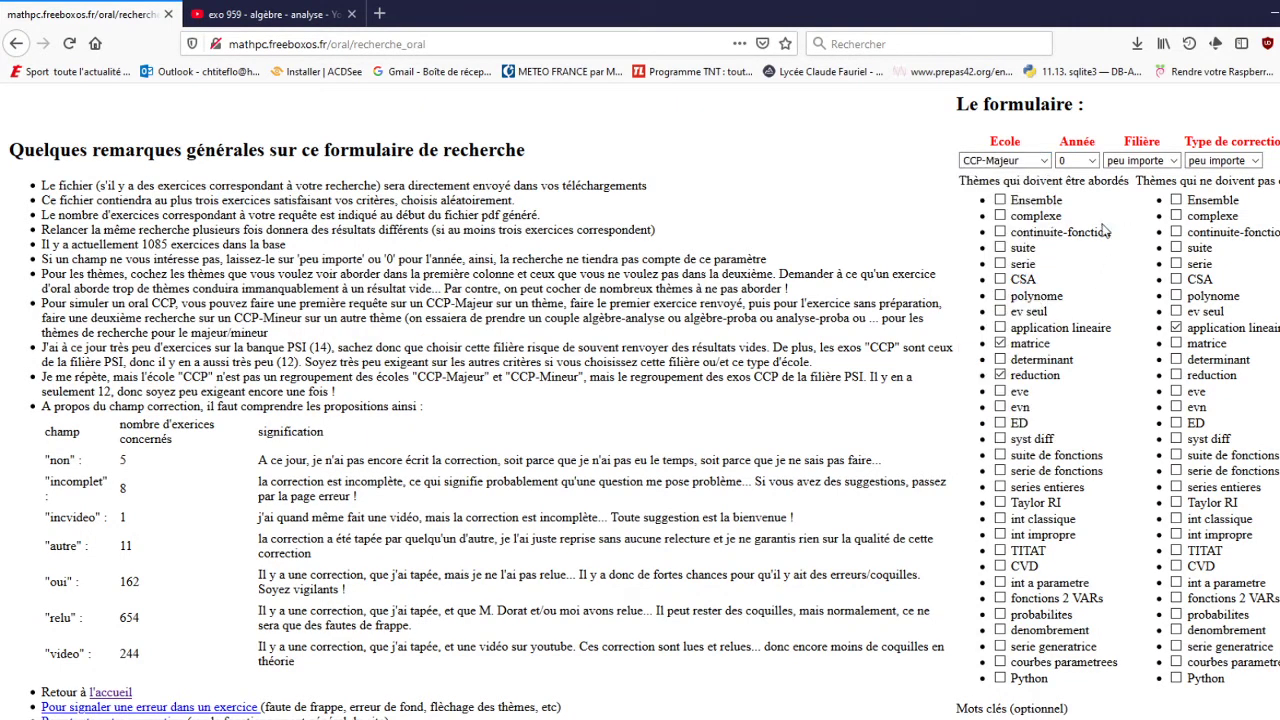
pyautogui.click(1000, 375)
pyautogui.click(1000, 343)
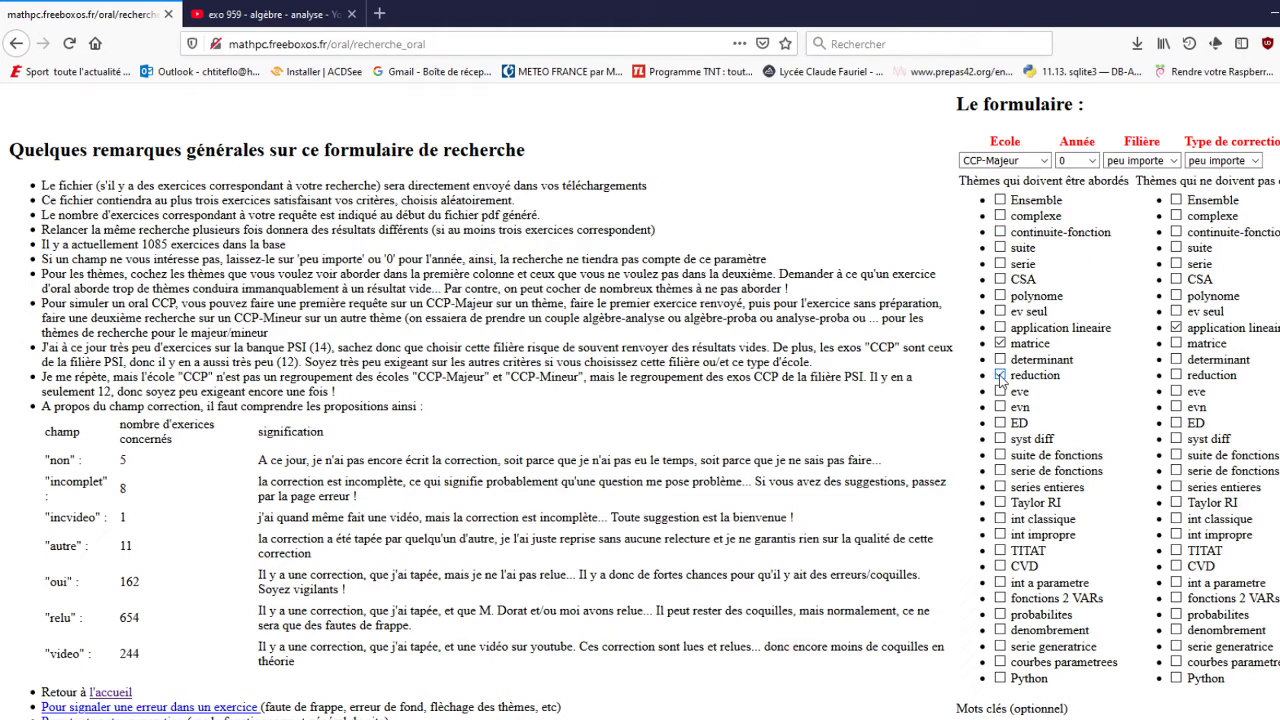
pyautogui.click(1176, 327)
pyautogui.click(1176, 550)
pyautogui.click(1176, 646)
pyautogui.click(1176, 662)
pyautogui.click(1176, 550)
pyautogui.click(1176, 646)
pyautogui.click(1176, 662)
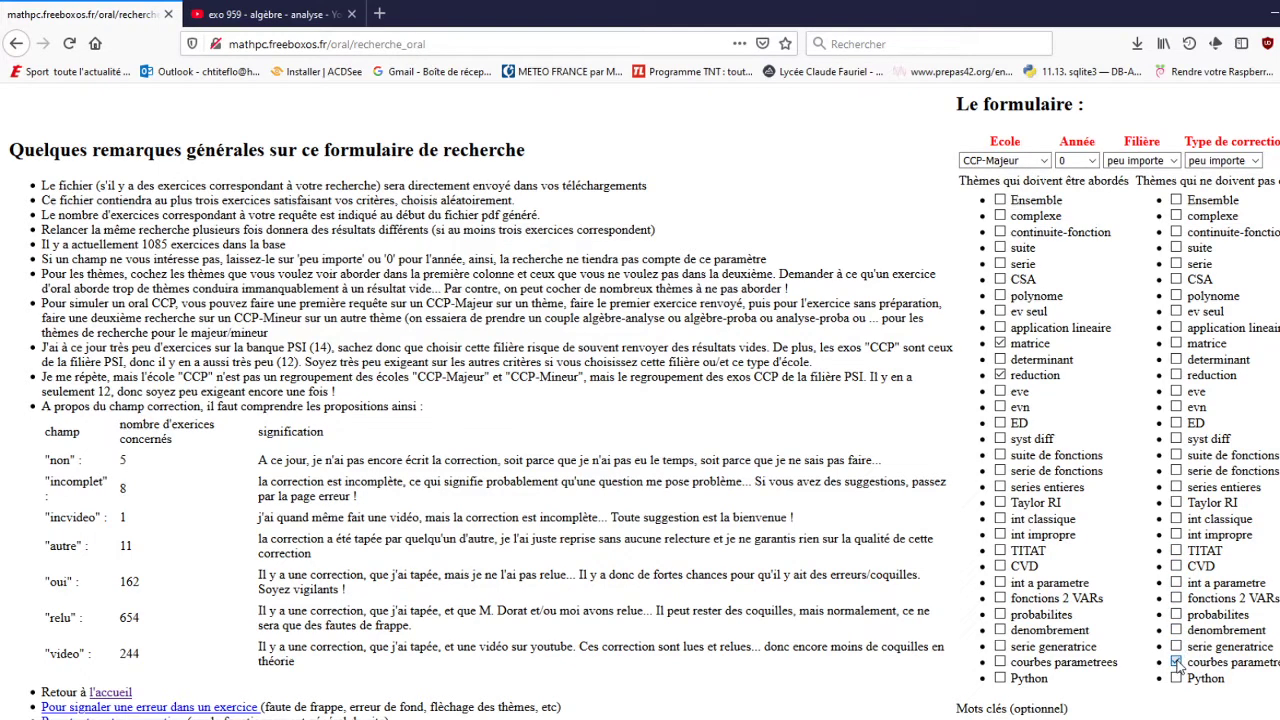
# Step: Add "TITAT", "serie generatrice" and "courbes parametrees" as required themes, run the search, and dismiss the message
pyautogui.click(1000, 662)
pyautogui.click(1000, 646)
pyautogui.click(1001, 551)
pyautogui.press('Return')
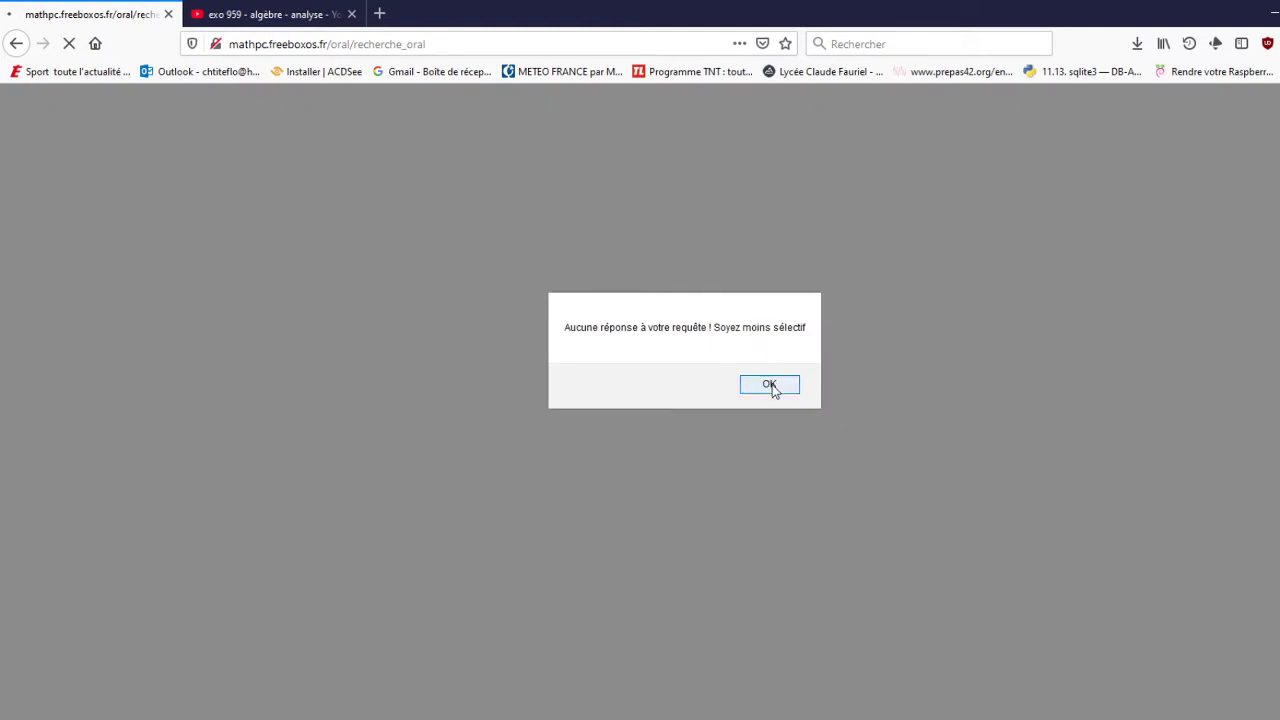
pyautogui.click(771, 388)
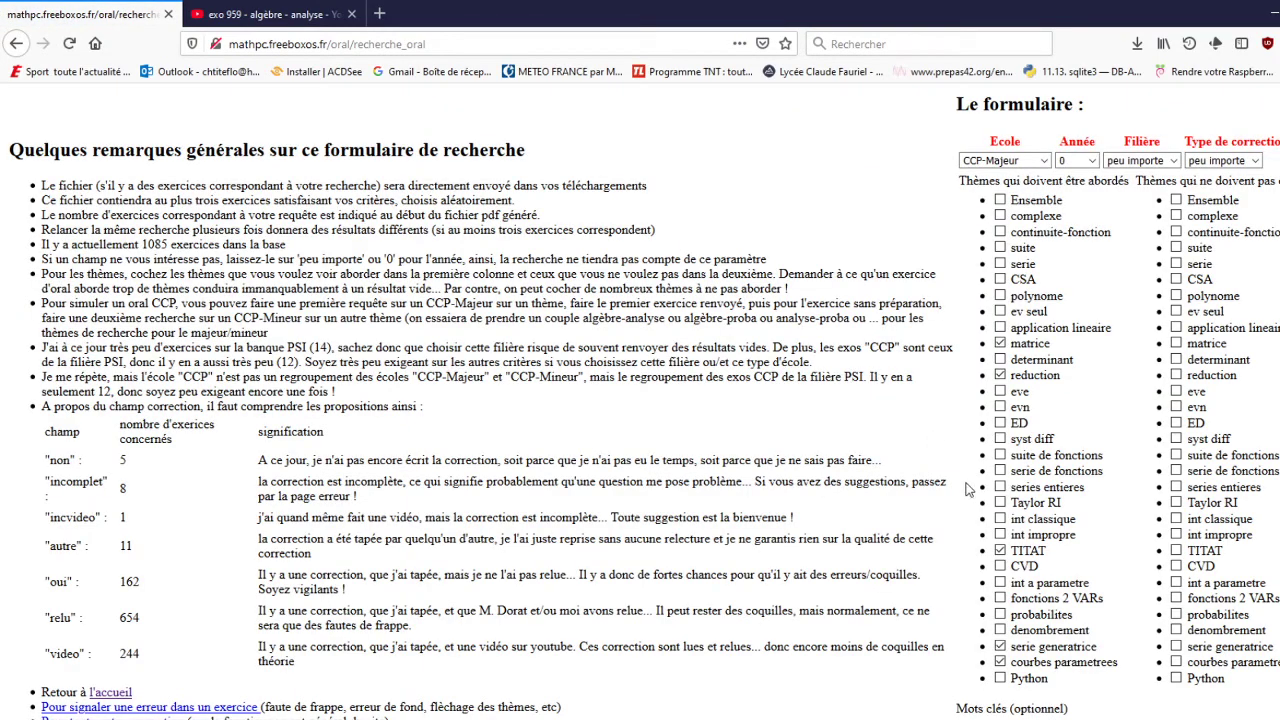
# Step: Remove "courbes parametrees", "serie generatrice" and "TITAT" from the required themes
pyautogui.click(1000, 662)
pyautogui.click(1000, 646)
pyautogui.click(1000, 550)
# Step: View the available correction types without changing the choice, and open the page for reporting an error in an exercise
pyautogui.click(1255, 162)
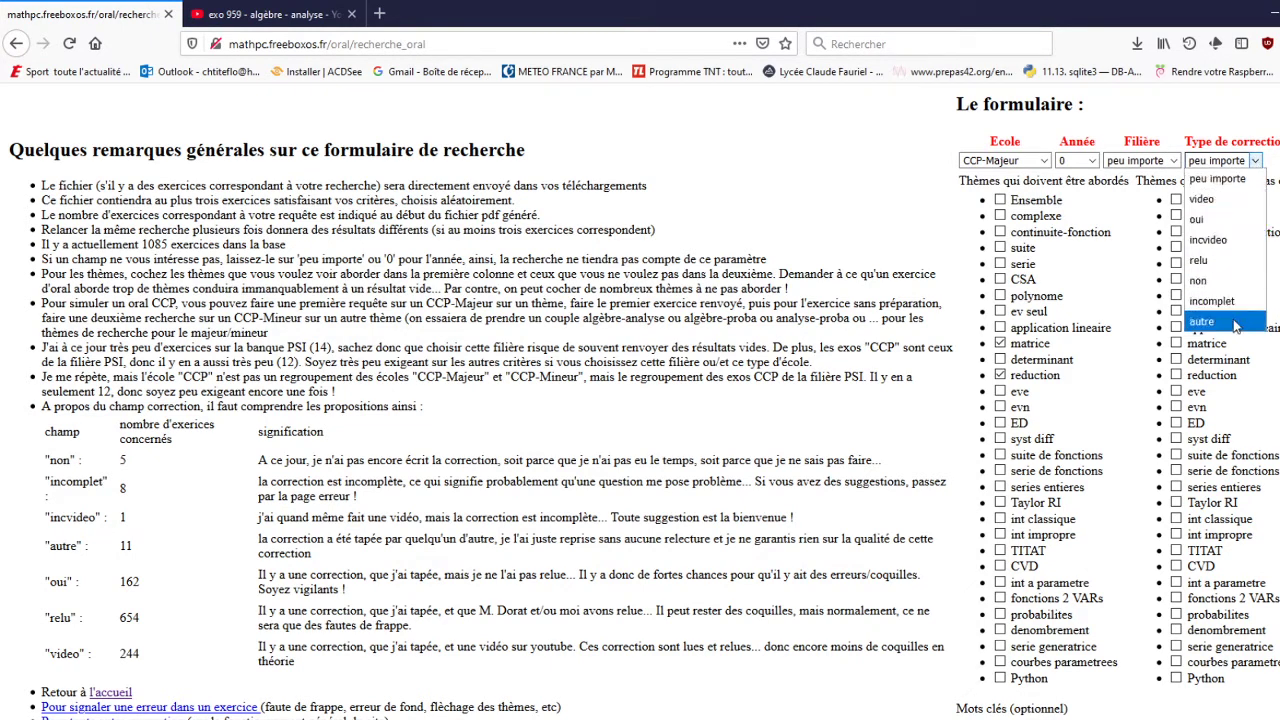
pyautogui.click(513, 345)
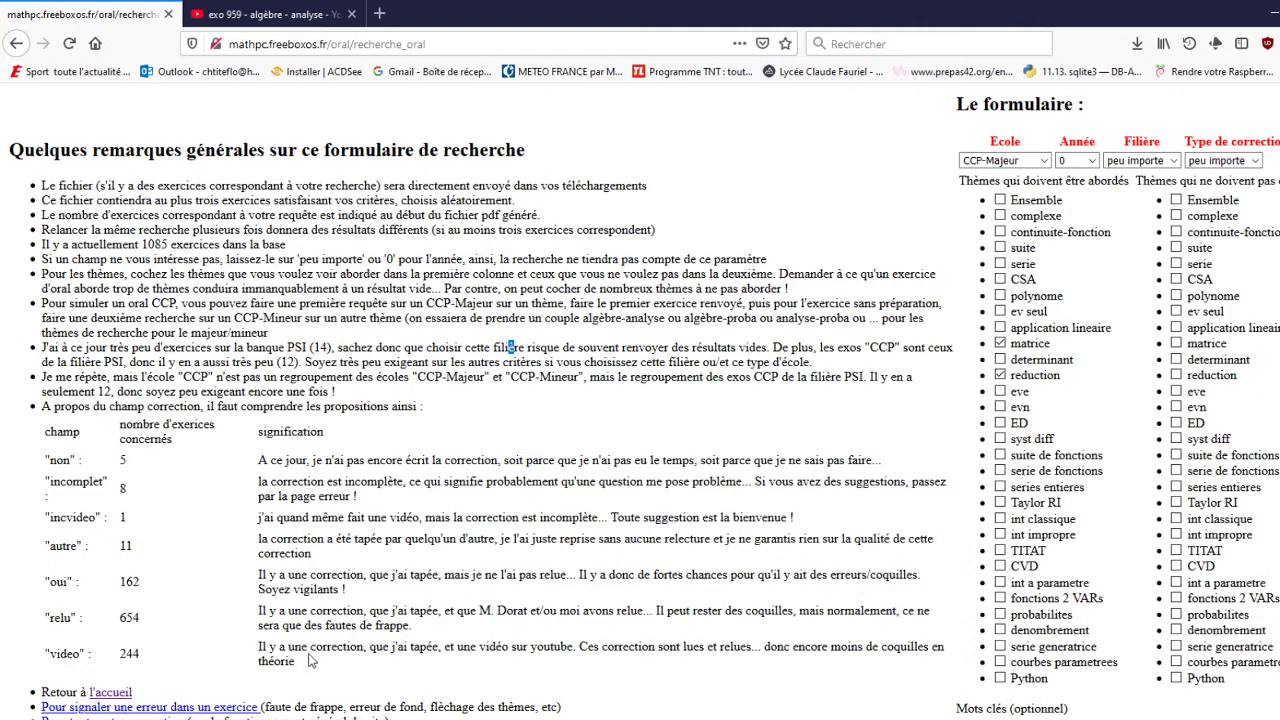
pyautogui.click(226, 708)
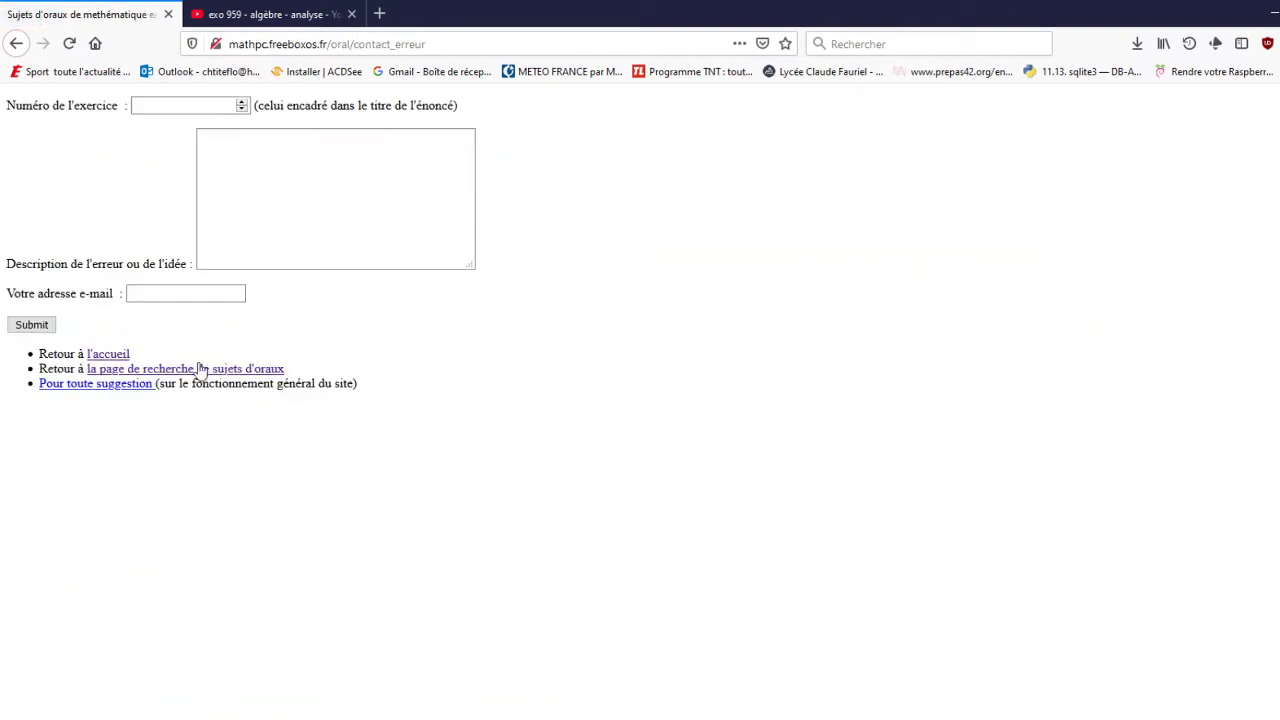